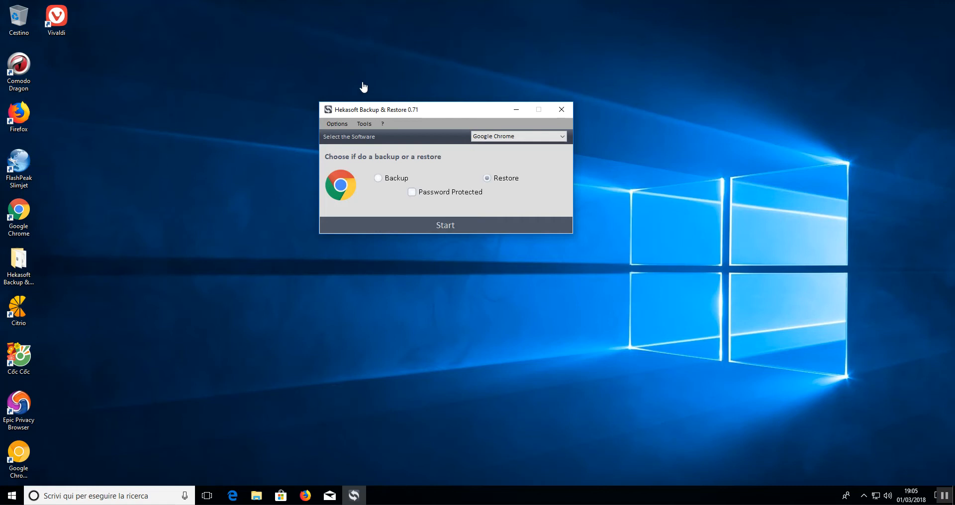
Back up Google Chrome without password protection, saving the backup file to the Desktop as Google Chrome 201831196.
left_click_drag(410, 111, 434, 113)
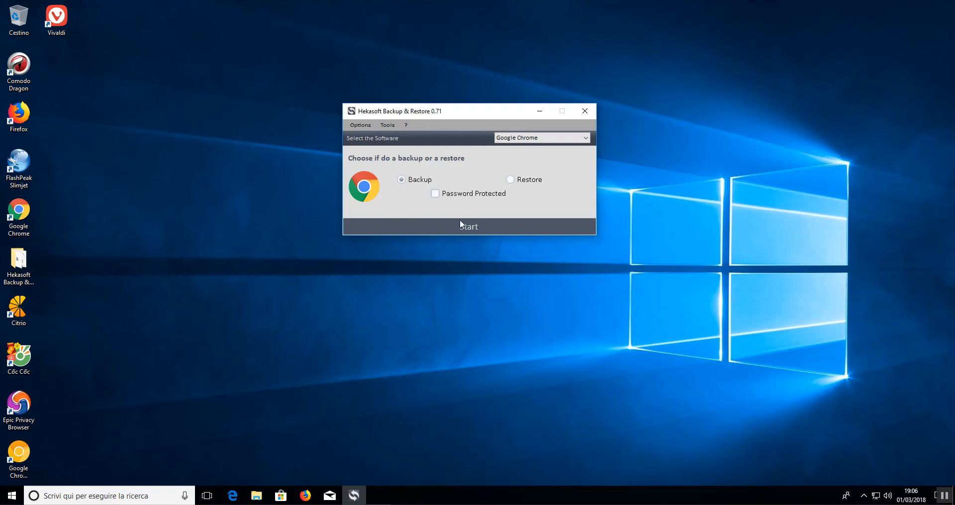
left_click(471, 229)
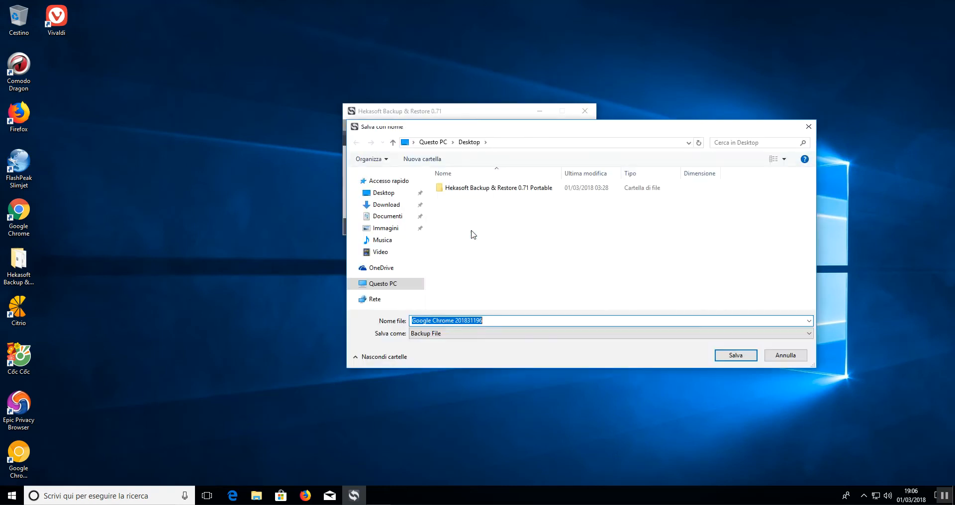
left_click(391, 197)
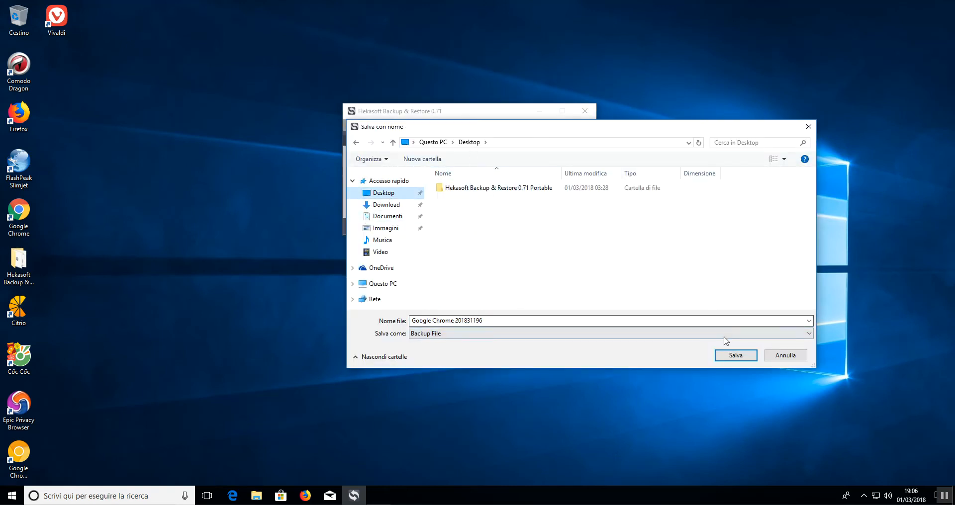
left_click(735, 356)
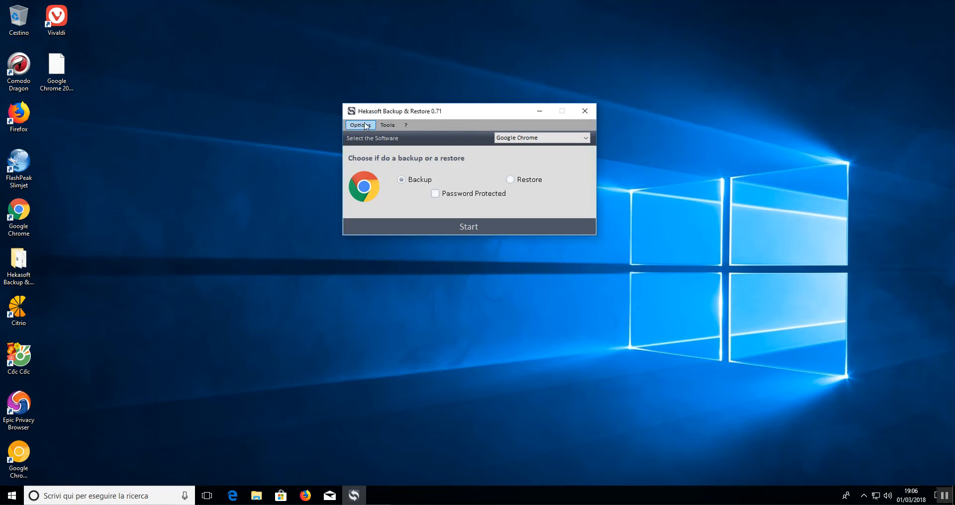
Open the Plugin Scanner and scan Google Chrome for its installed plugins.
left_click(389, 126)
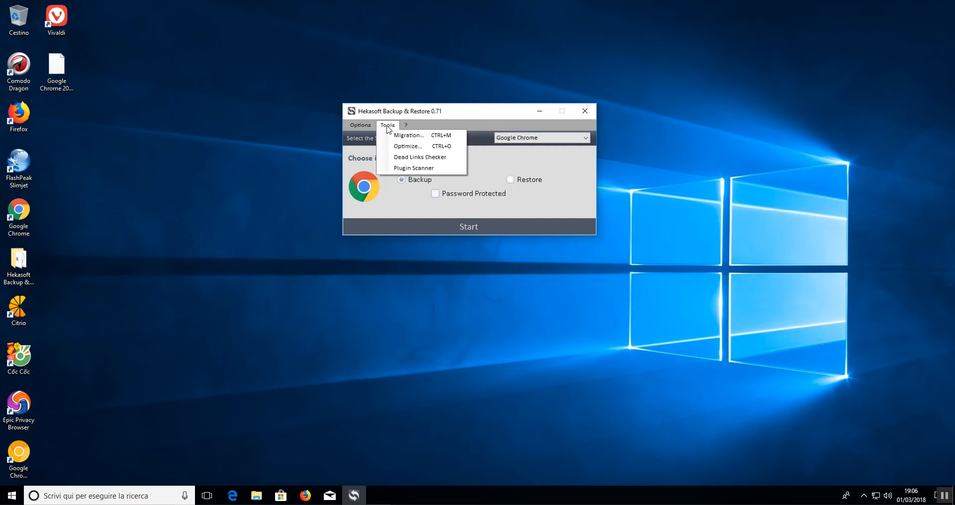
left_click(425, 172)
left_click(530, 167)
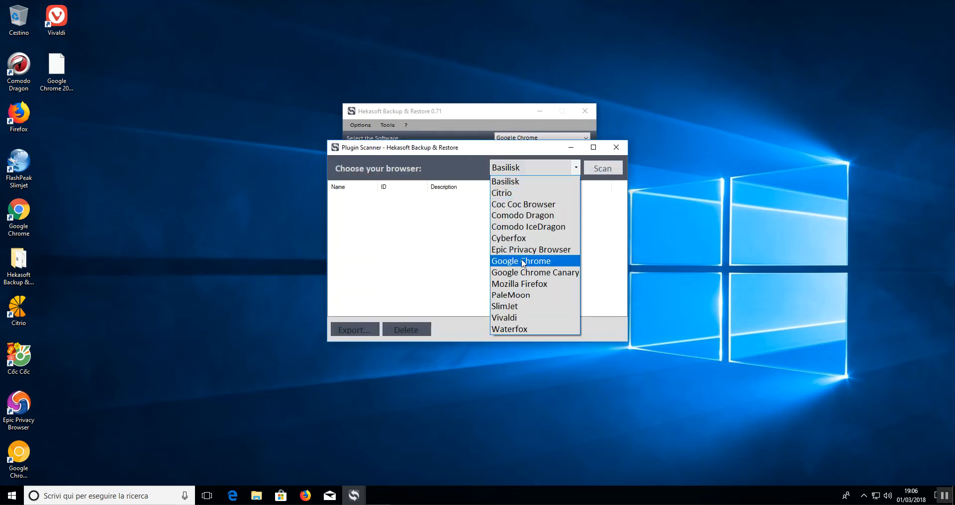
left_click(534, 262)
left_click(599, 169)
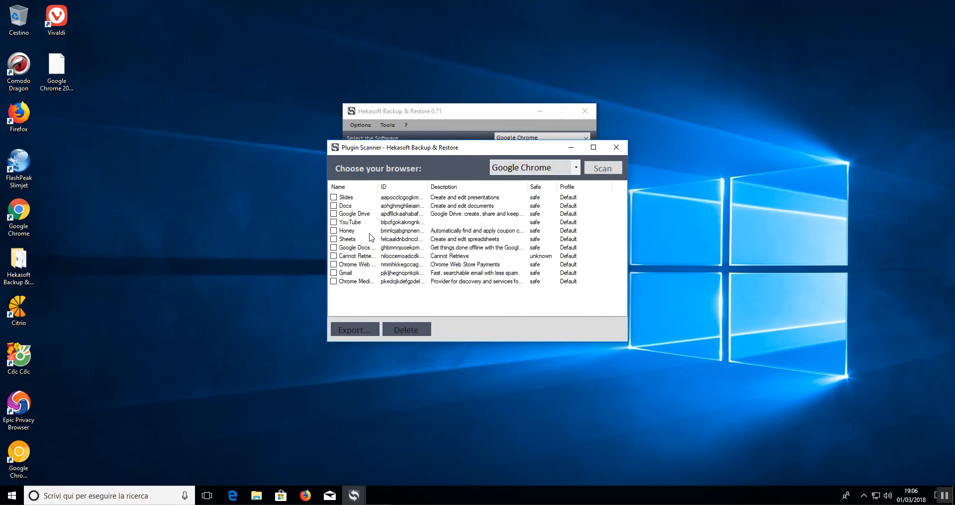
Export the Honey and "Cannot Retrieve" plugins from Google Chrome to the Desktop, then close the Plugin Scanner.
left_click(353, 233)
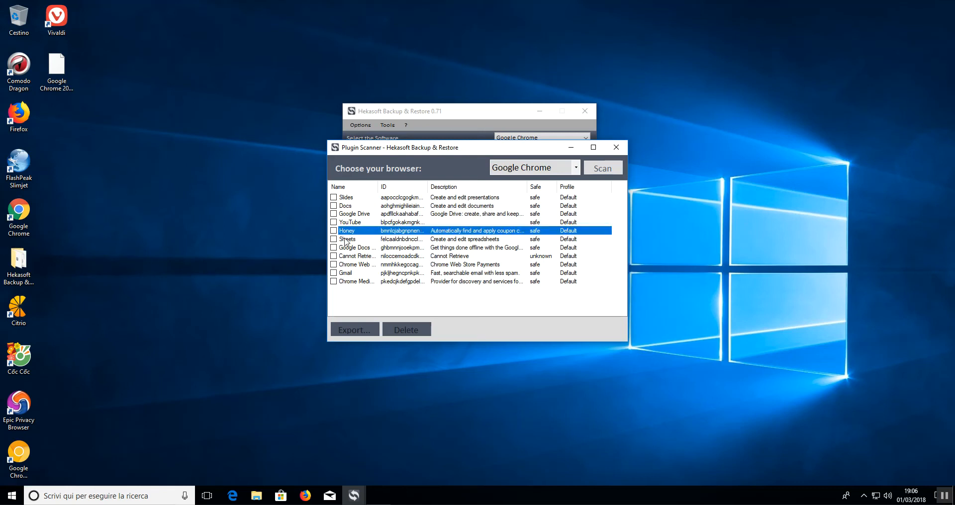
left_click(334, 231)
left_click(359, 257)
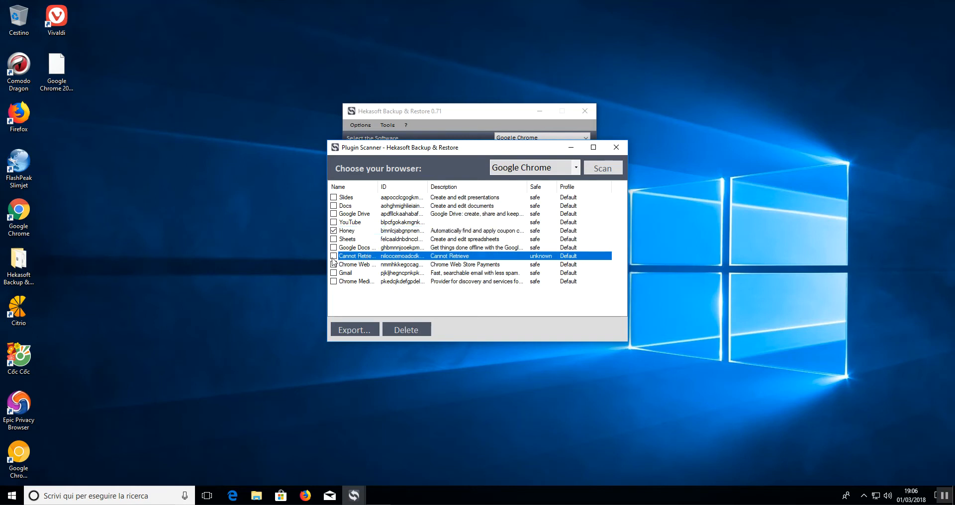
left_click(334, 256)
left_click(354, 330)
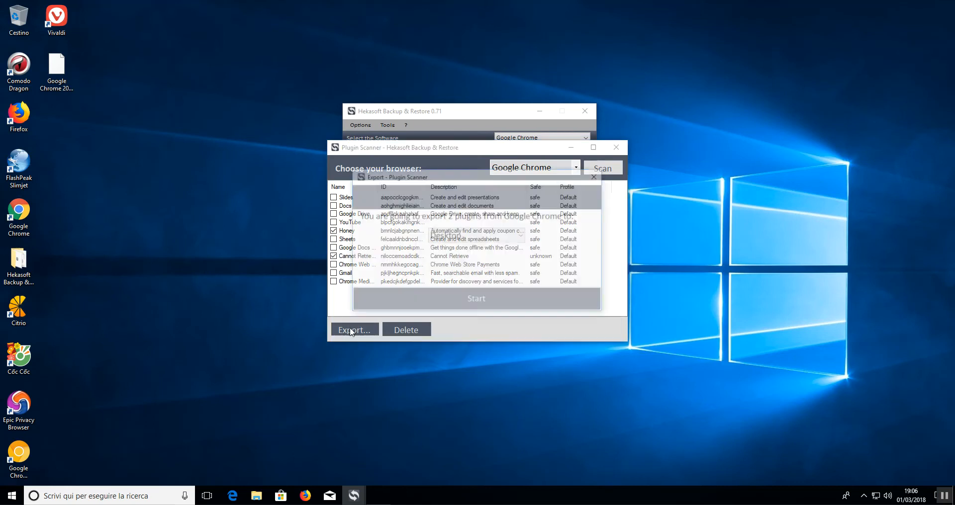
left_click(444, 237)
left_click(446, 250)
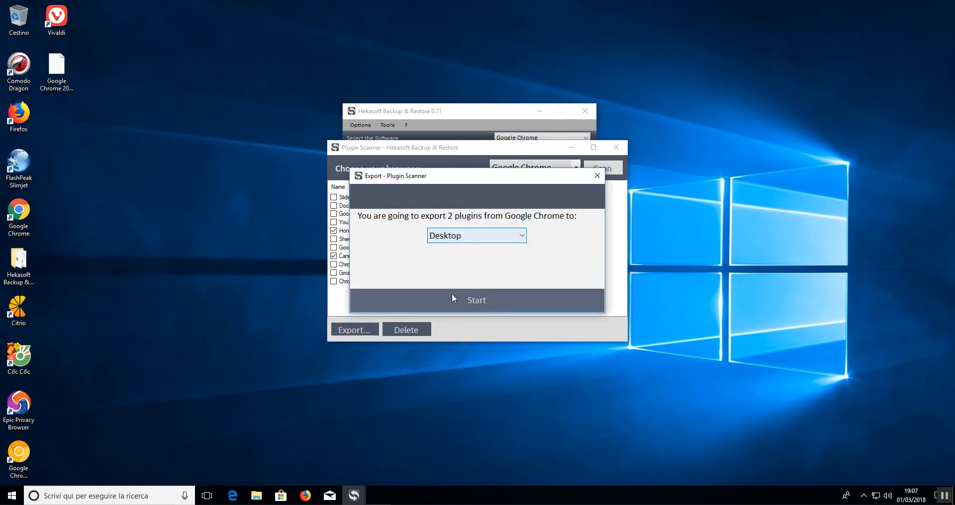
left_click(481, 306)
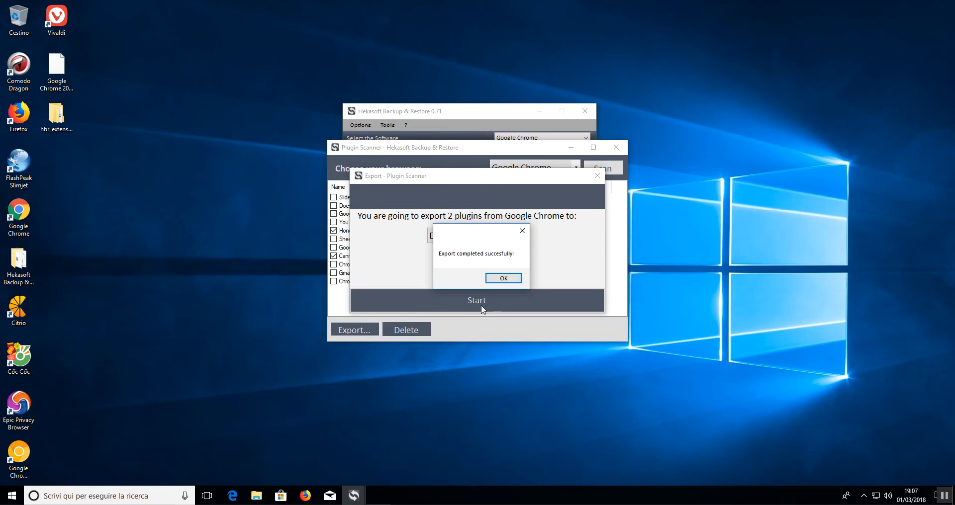
left_click(492, 277)
left_click(597, 177)
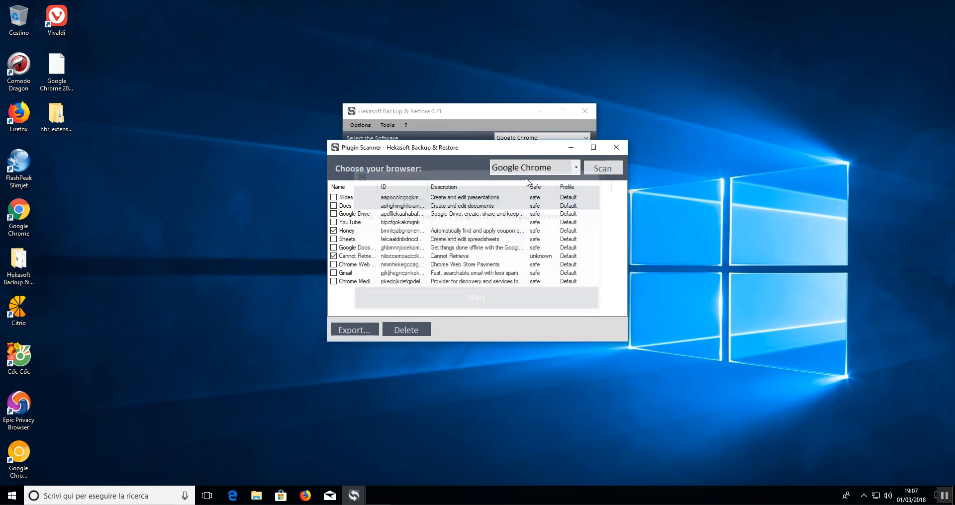
left_click(616, 147)
Examine the exported plugin folders under Google Chrome in the desktop folder hbr_extensions, then close the folder window.
left_click_drag(470, 113, 508, 79)
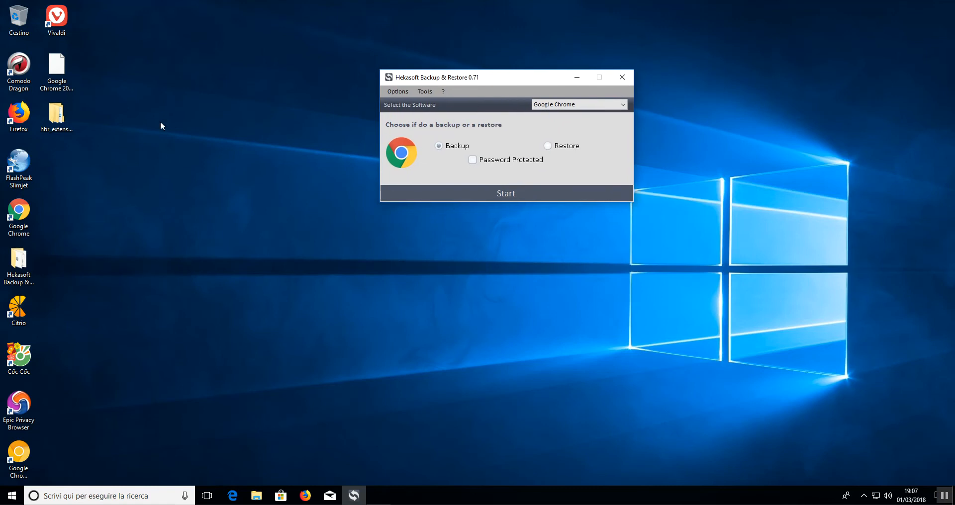
left_click(59, 117)
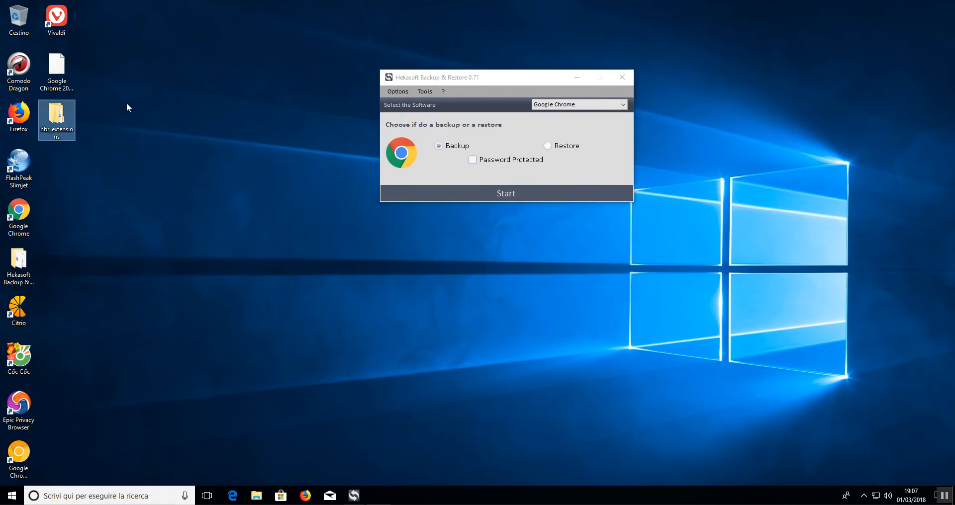
double_click(58, 118)
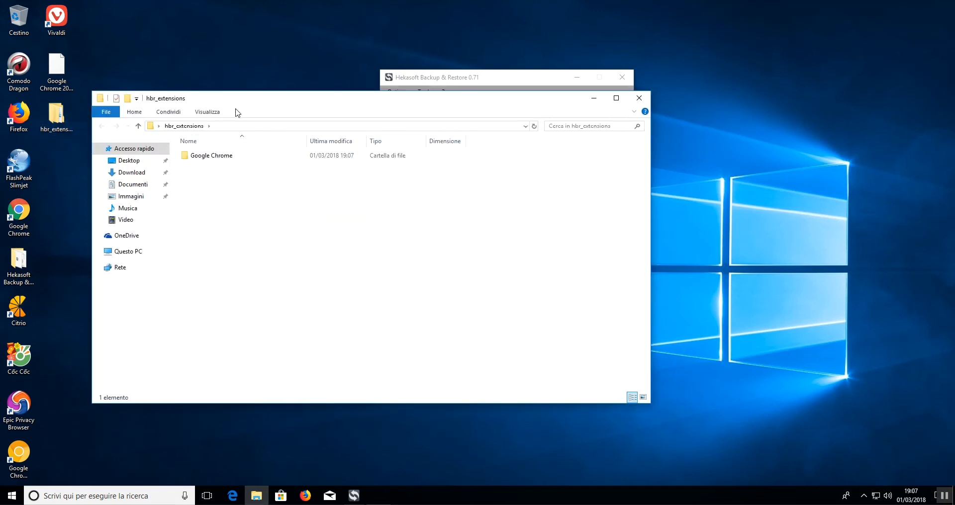
double_click(241, 170)
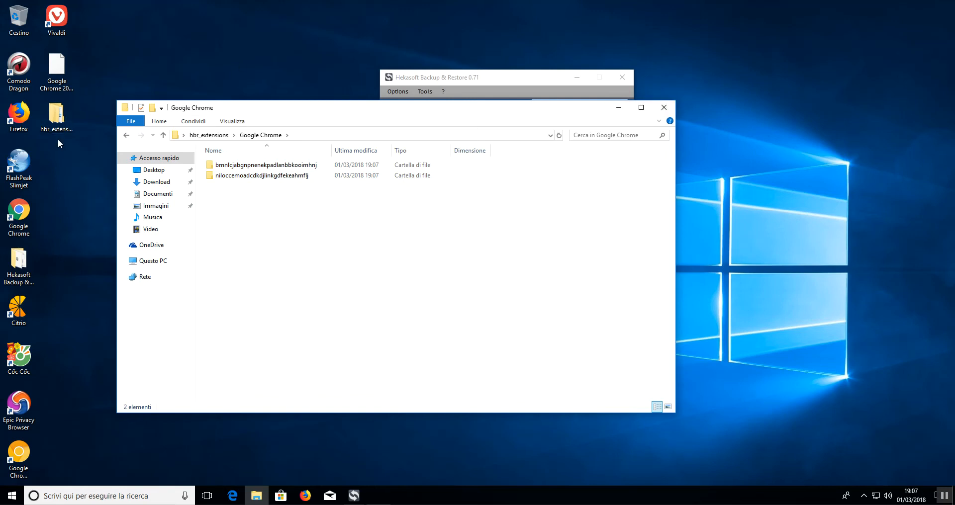
left_click(664, 107)
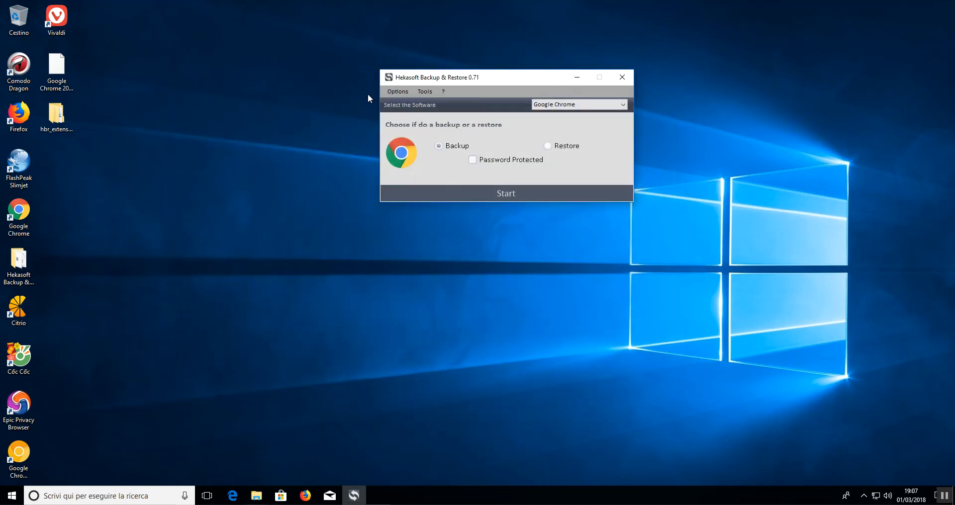
Switch to Google Chrome, open the Extensions page and remove the Honey extension, closing its uninstall page.
double_click(26, 211)
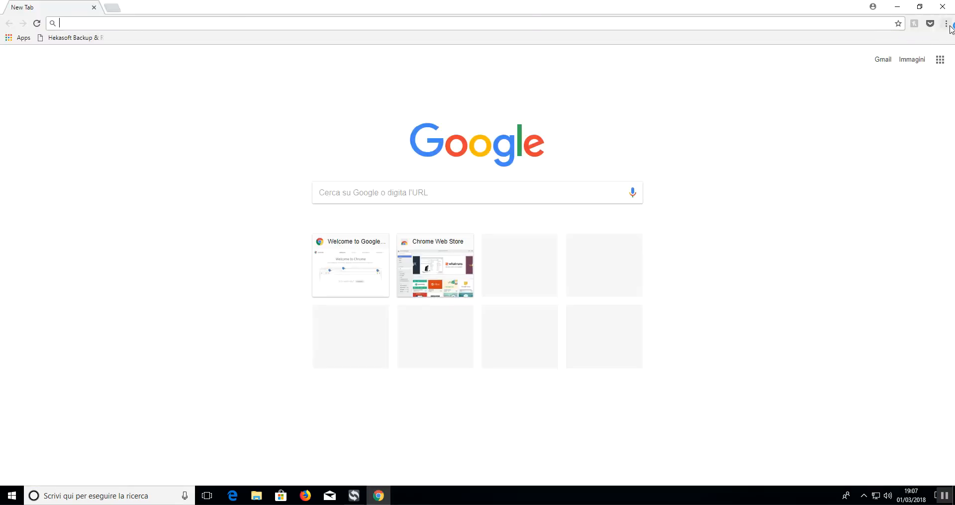
left_click(947, 24)
mouse_move(863, 166)
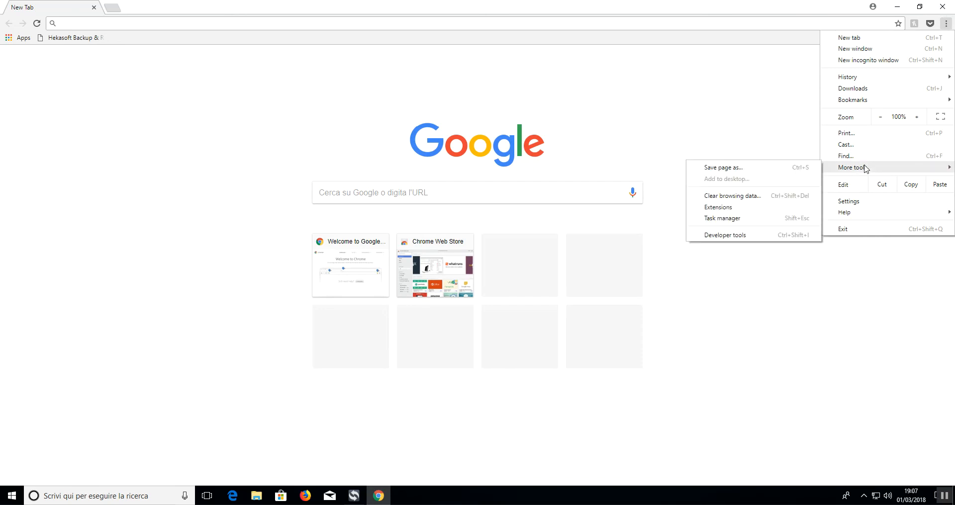
left_click(721, 207)
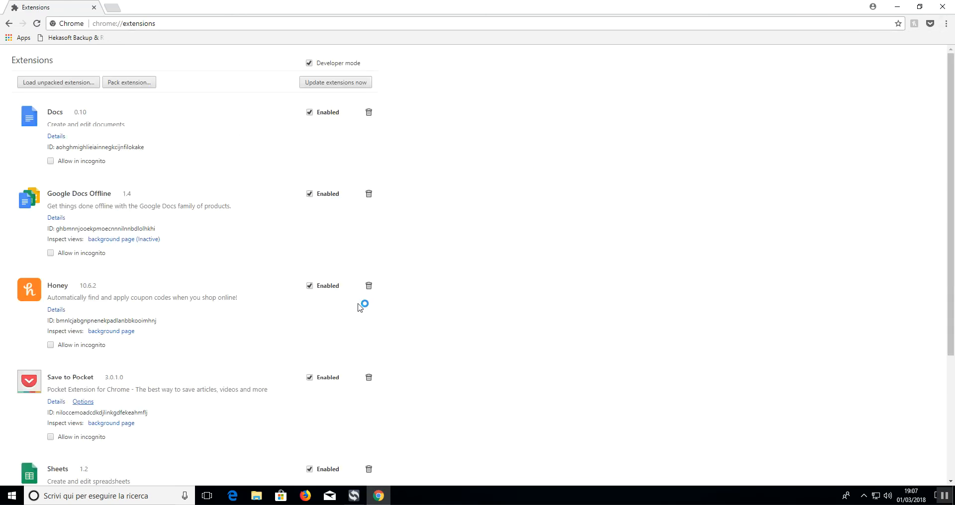
left_click(368, 286)
left_click(505, 86)
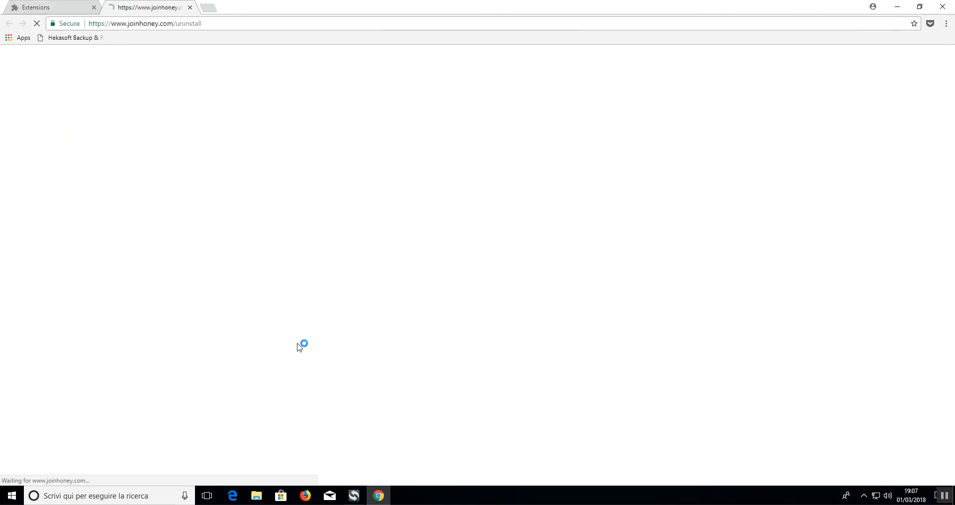
key("ctrl+w")
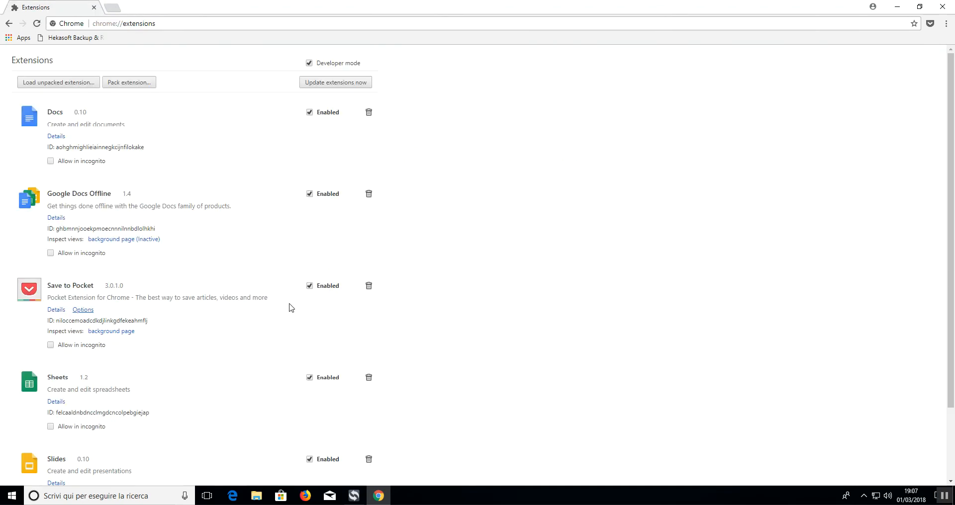
Remove the Save to Pocket extension and turn off Developer mode, then close Chrome.
left_click(368, 286)
left_click(514, 83)
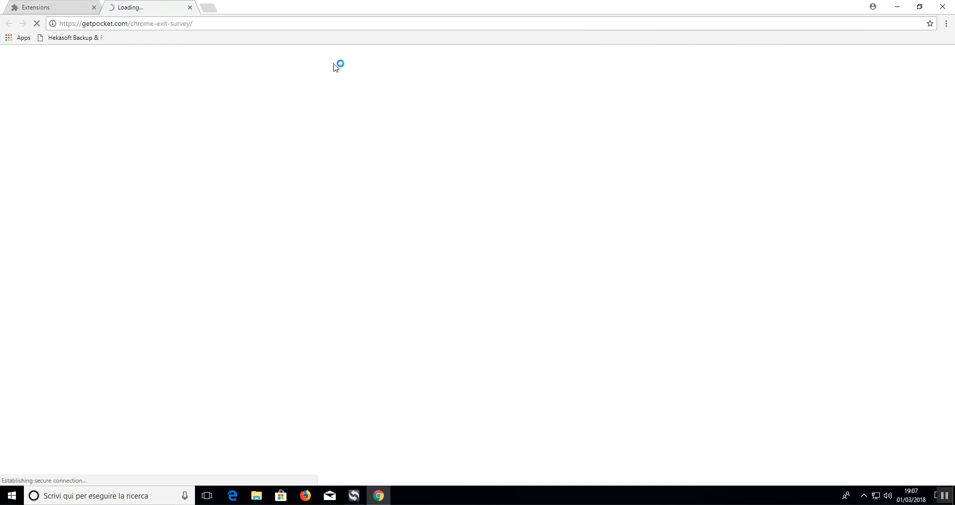
key("ctrl+w")
left_click(337, 63)
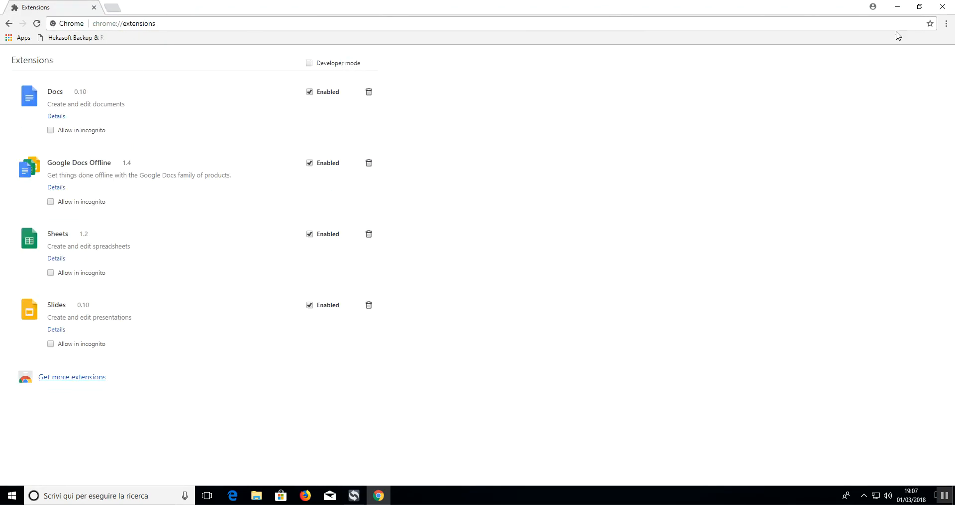
left_click(941, 8)
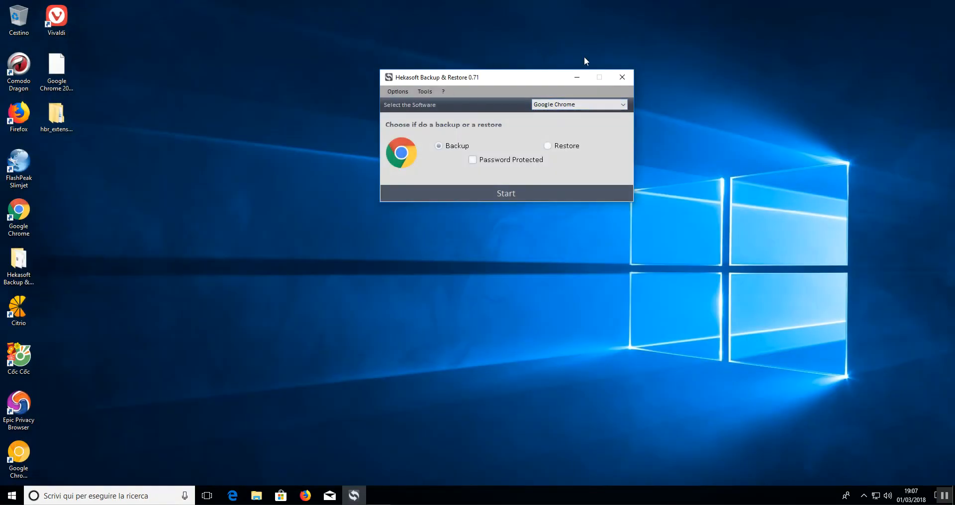
Restore Google Chrome in Hekasoft Backup & Restore from the Desktop file Google Chrome 201831196.backup.
left_click_drag(505, 79, 457, 64)
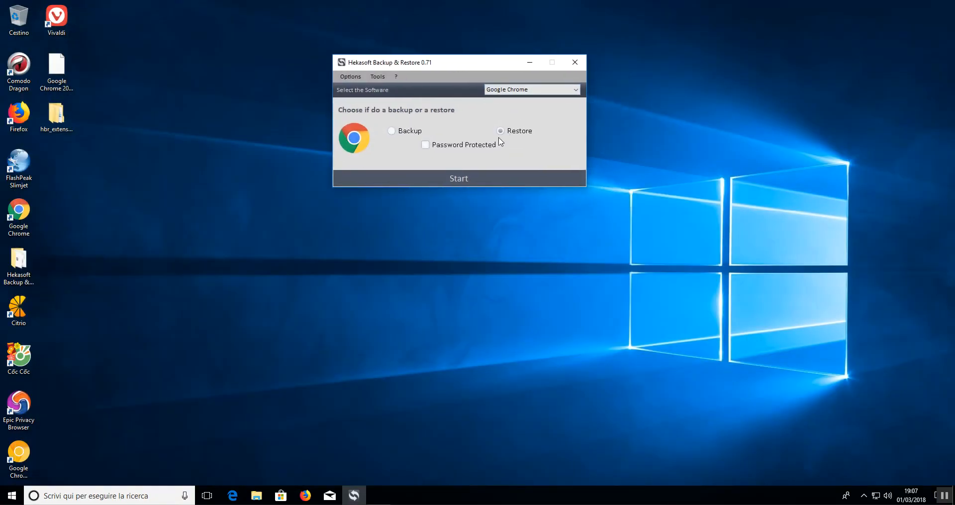
left_click(464, 177)
left_click(486, 161)
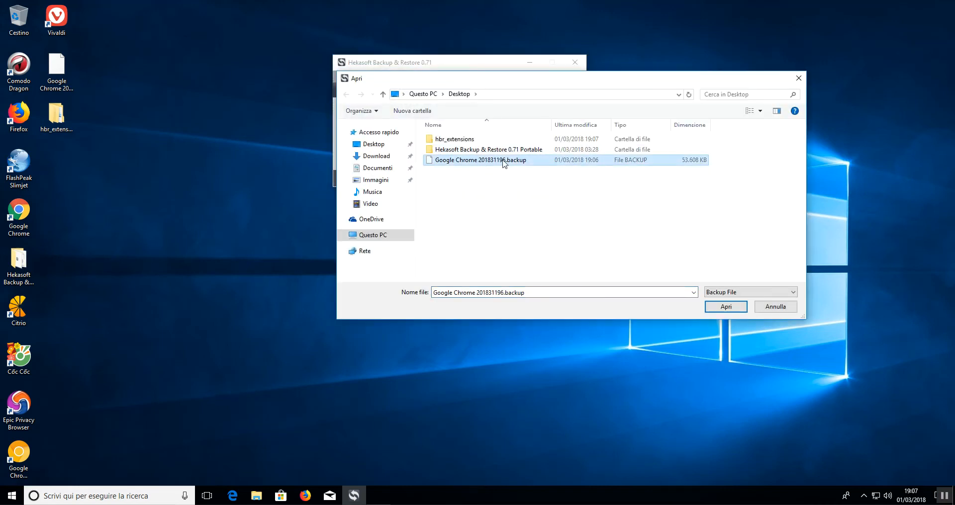
left_click(716, 306)
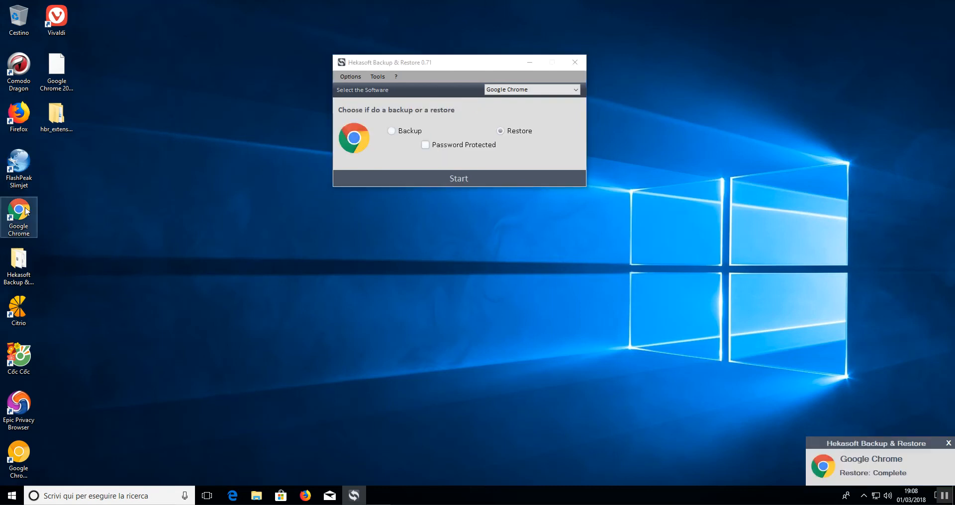
Switch to Google Chrome and check the restored extensions on the Extensions page.
double_click(26, 211)
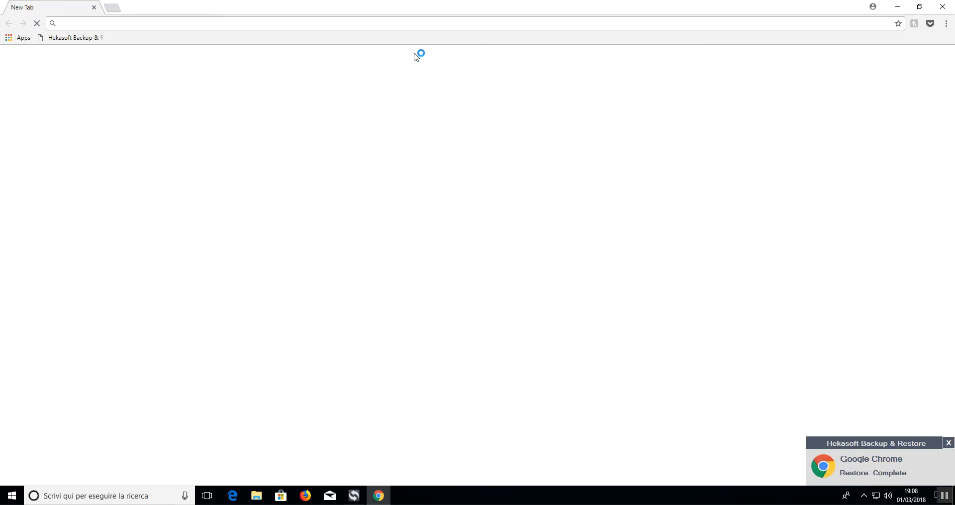
left_click(945, 23)
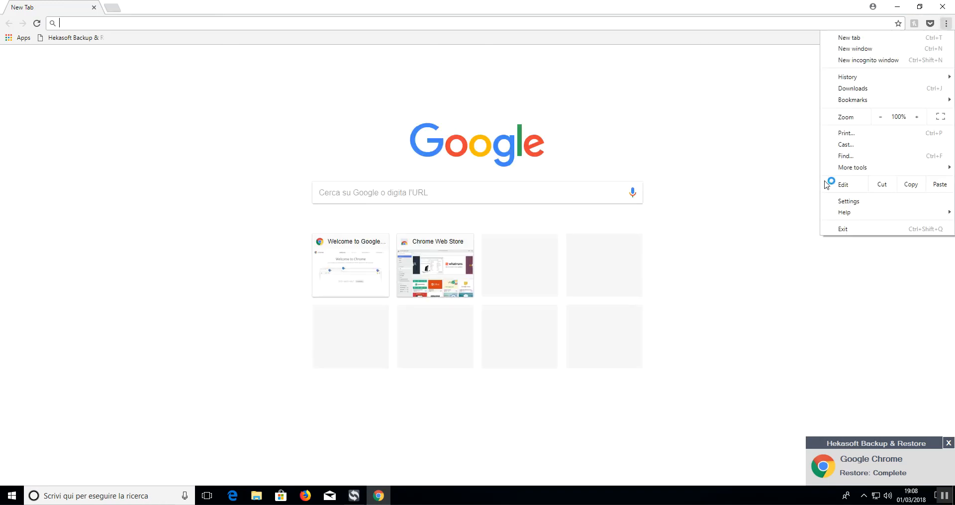
mouse_move(851, 168)
left_click(731, 207)
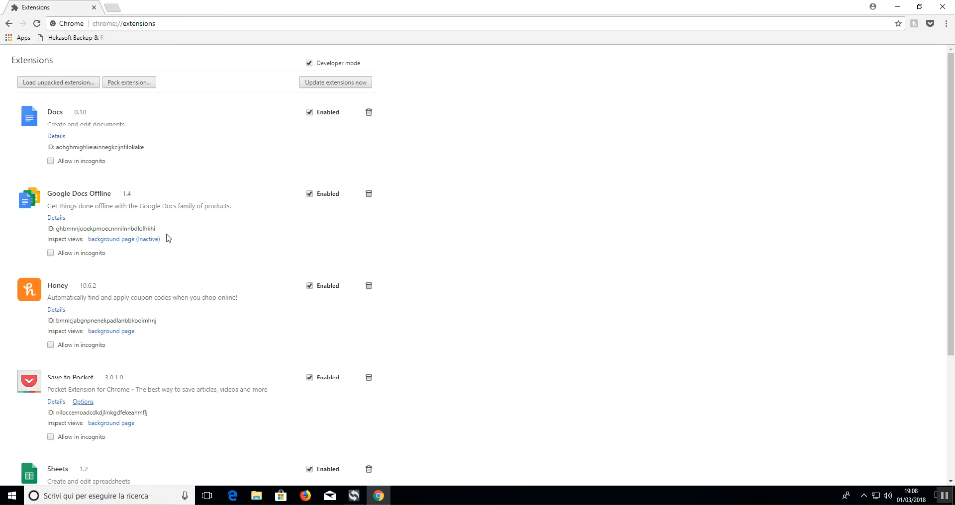
Remove the Honey and Save to Pocket extensions from Chrome, closing the Honey uninstall page in between.
left_click(368, 287)
left_click(510, 88)
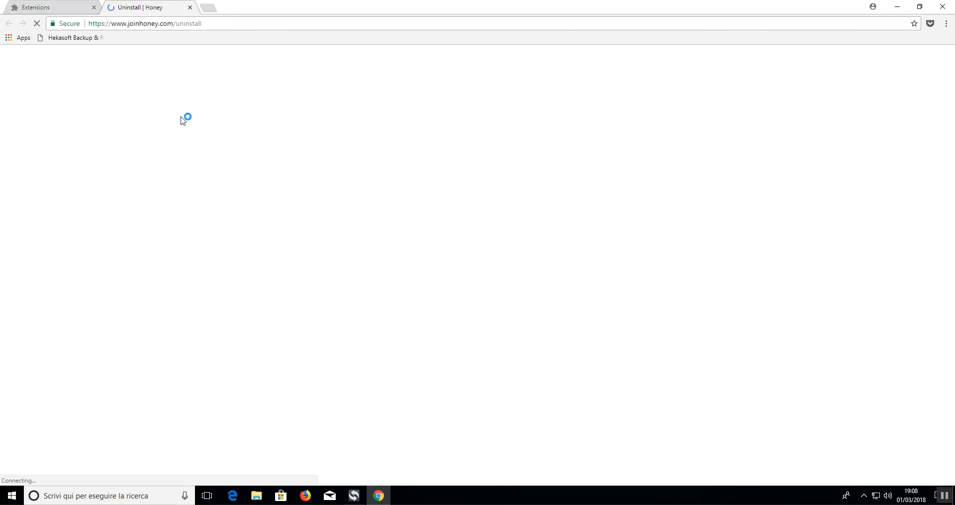
middle_click(166, 10)
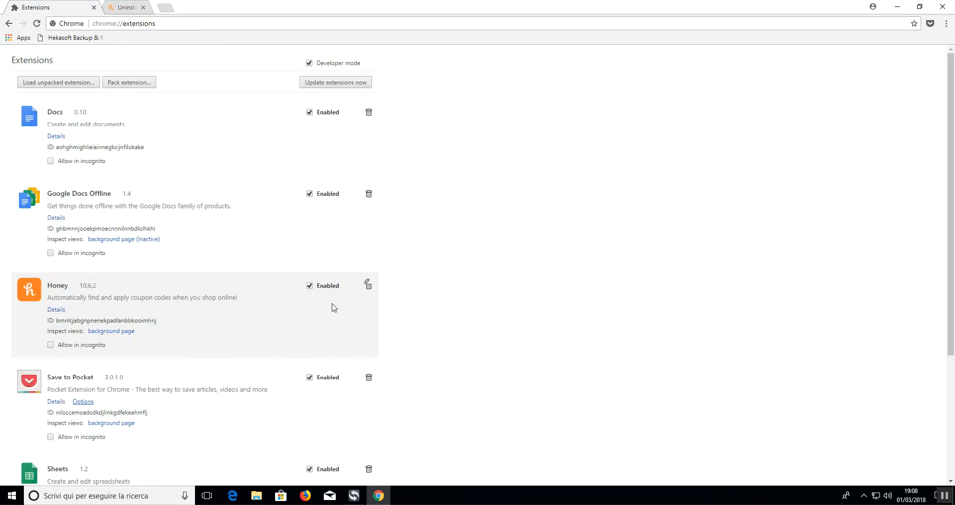
left_click(369, 286)
left_click(511, 85)
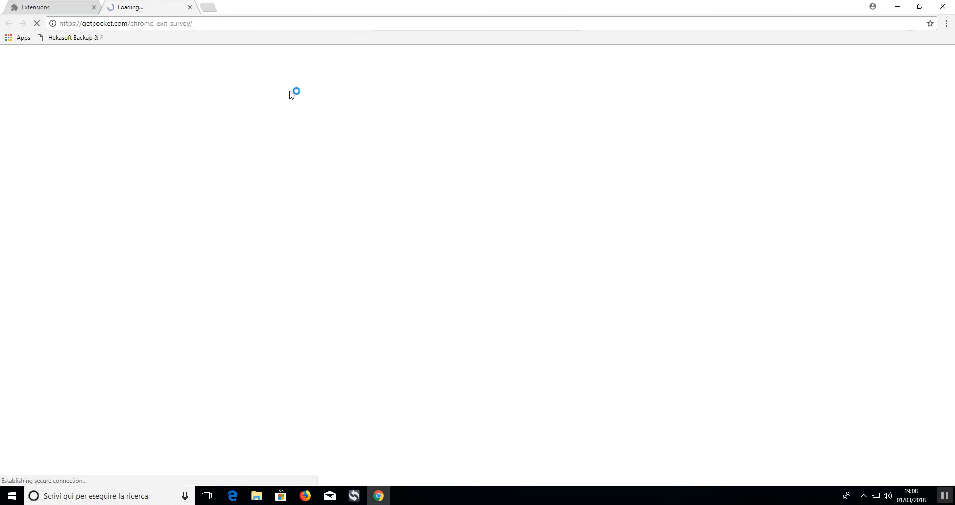
Close the Pocket exit survey page, reopen Chrome's Extensions page and turn on Developer mode.
middle_click(174, 11)
left_click(324, 61)
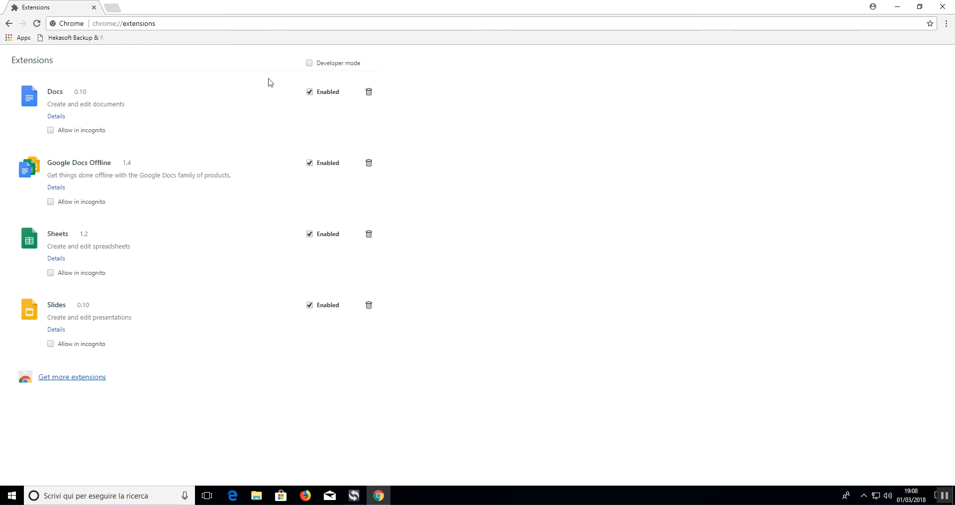
left_click(945, 23)
left_click(868, 167)
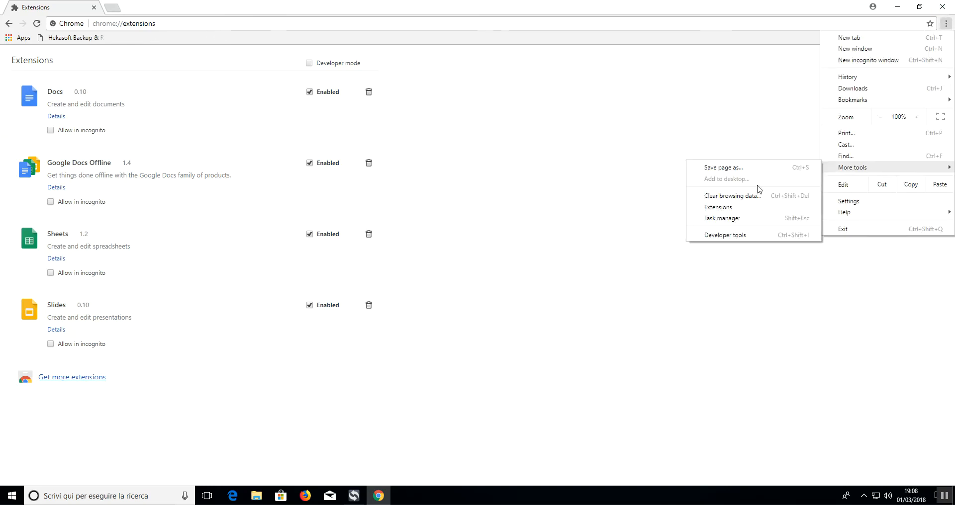
left_click(719, 207)
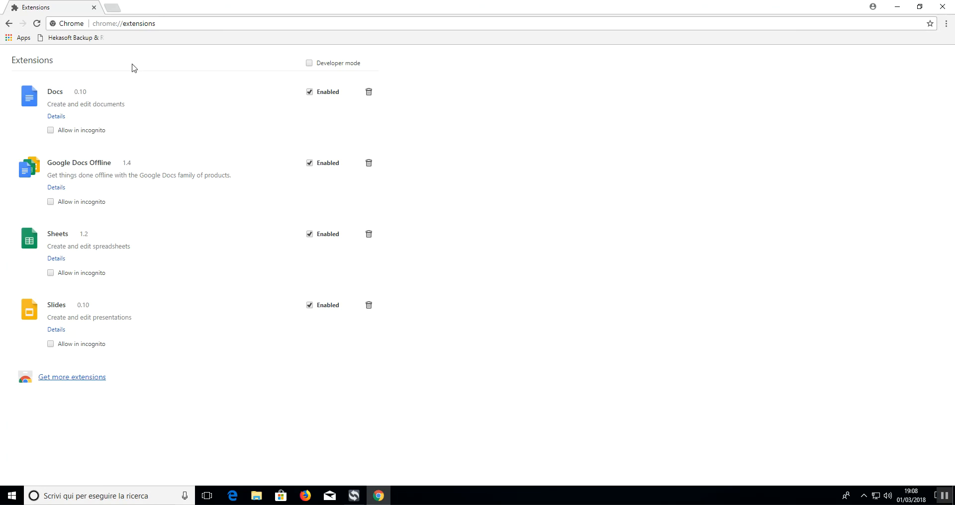
left_click(351, 65)
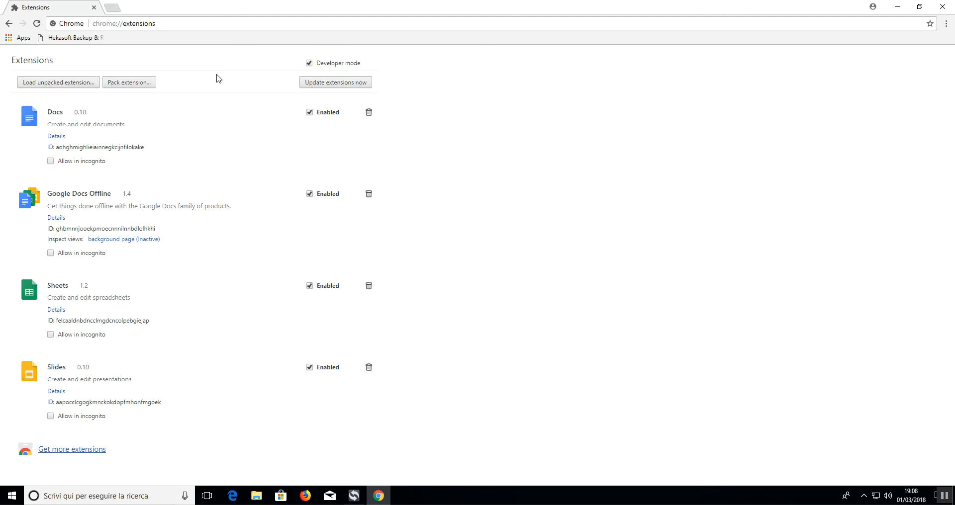
Load the unpacked Honey extension from the 10.6.2_0 folder under hbr_extensions, Google Chrome, and close its welcome page.
left_click(55, 82)
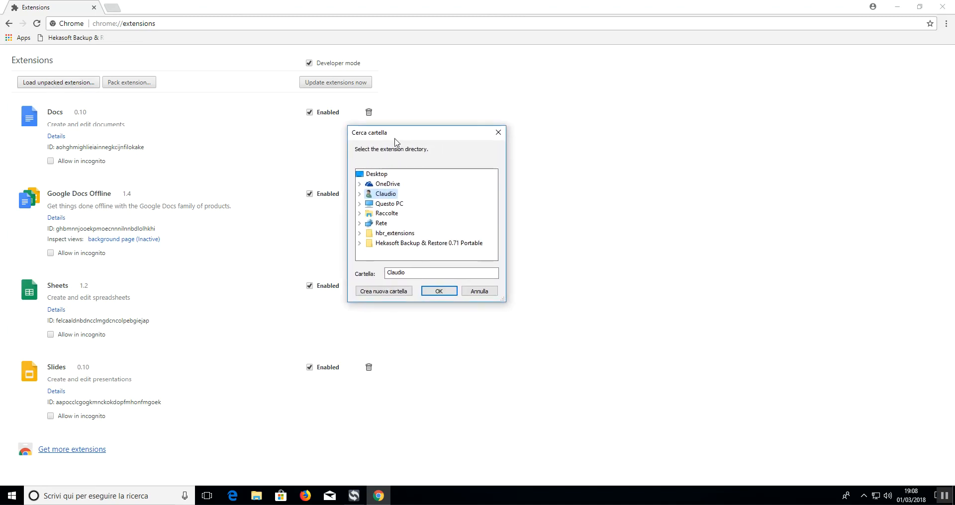
left_click(398, 234)
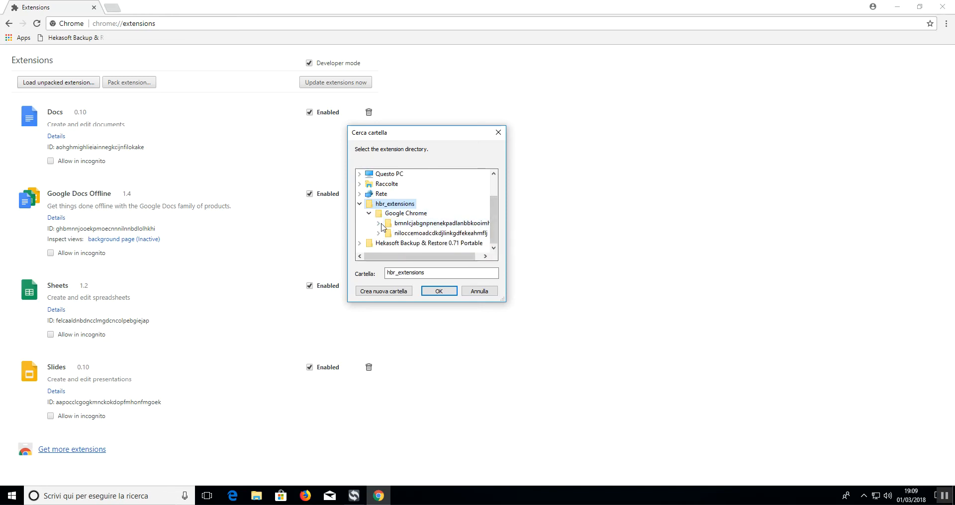
left_click(410, 223)
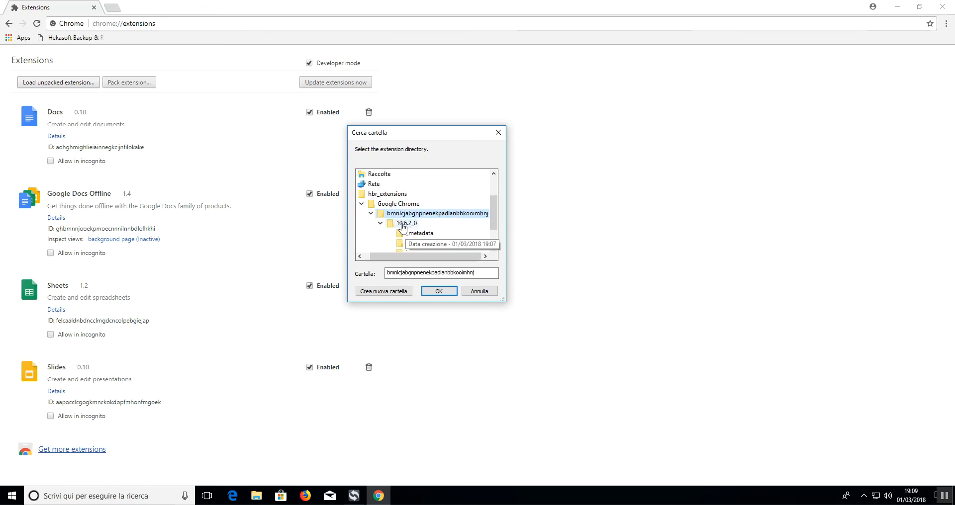
left_click(403, 225)
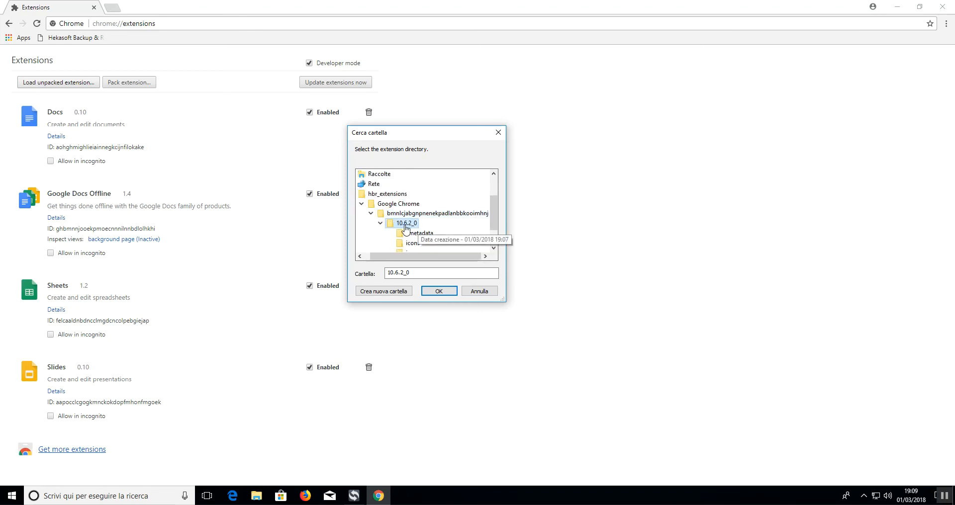
left_click(439, 292)
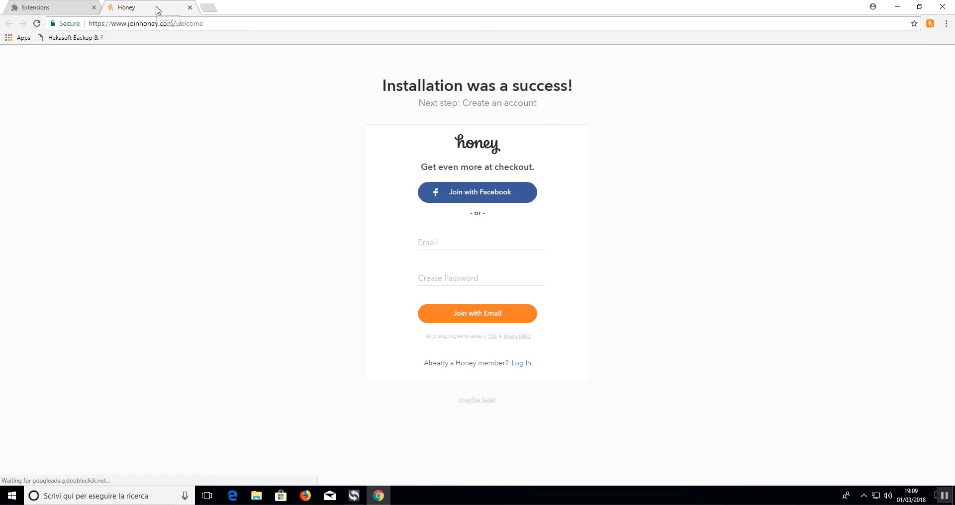
left_click(190, 7)
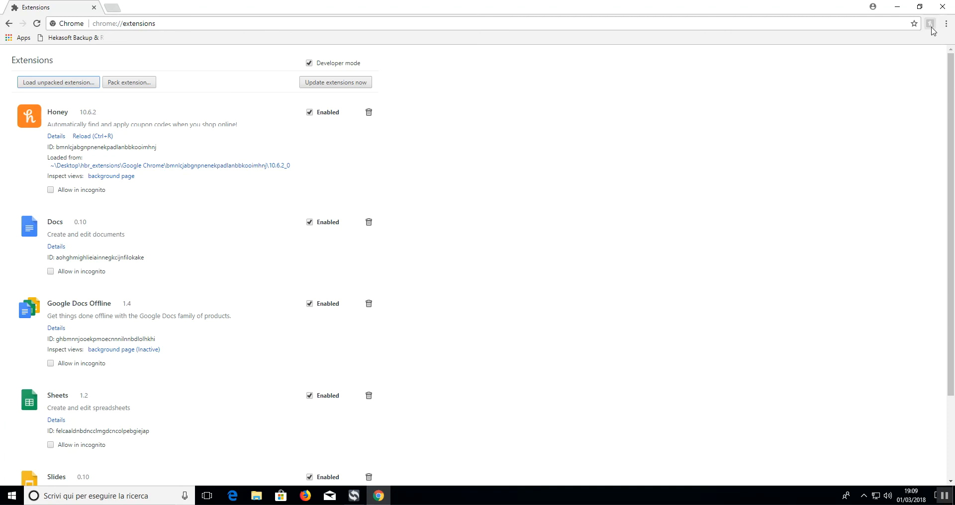
Load the unpacked Save to Pocket extension from the 3.0.1.0_0 folder inside niloccemoadcdkdjlinkgdfekeahmflj.
left_click(59, 83)
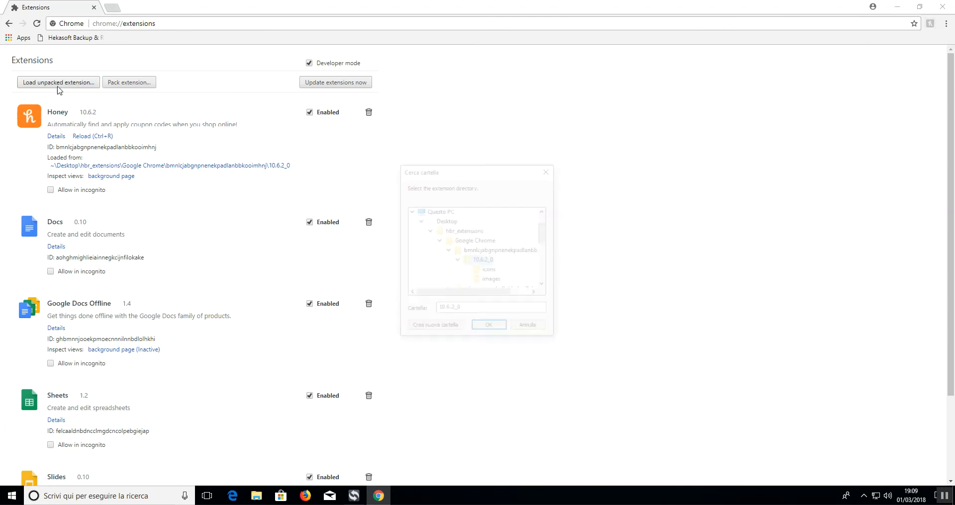
left_click(449, 252)
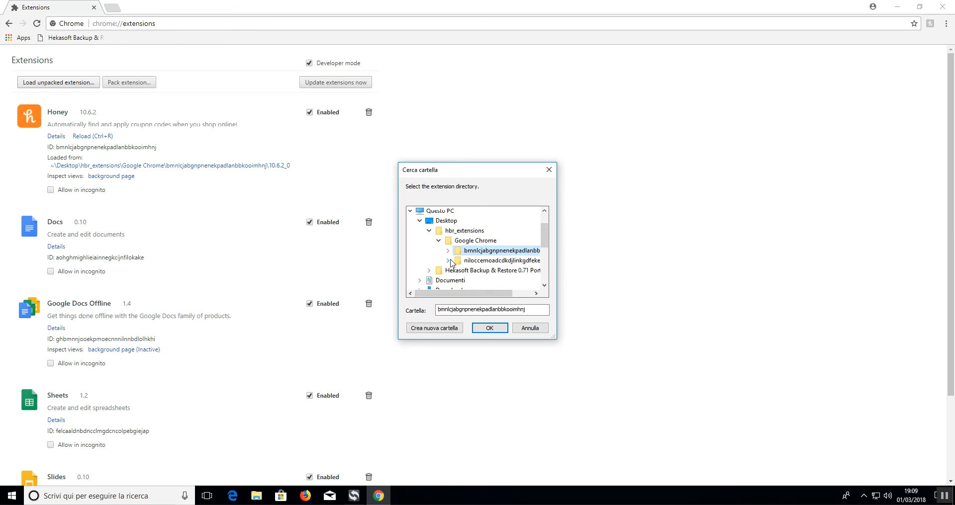
left_click(450, 260)
left_click(481, 233)
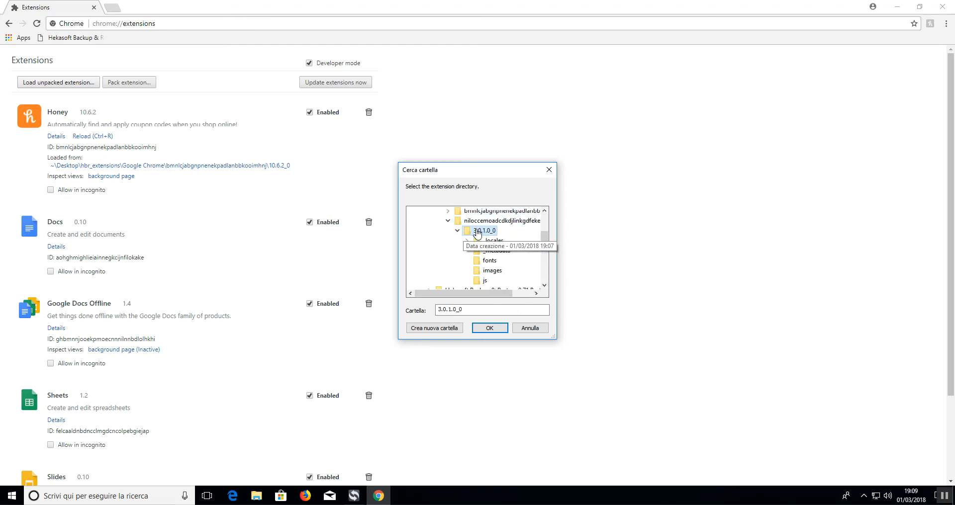
left_click(489, 328)
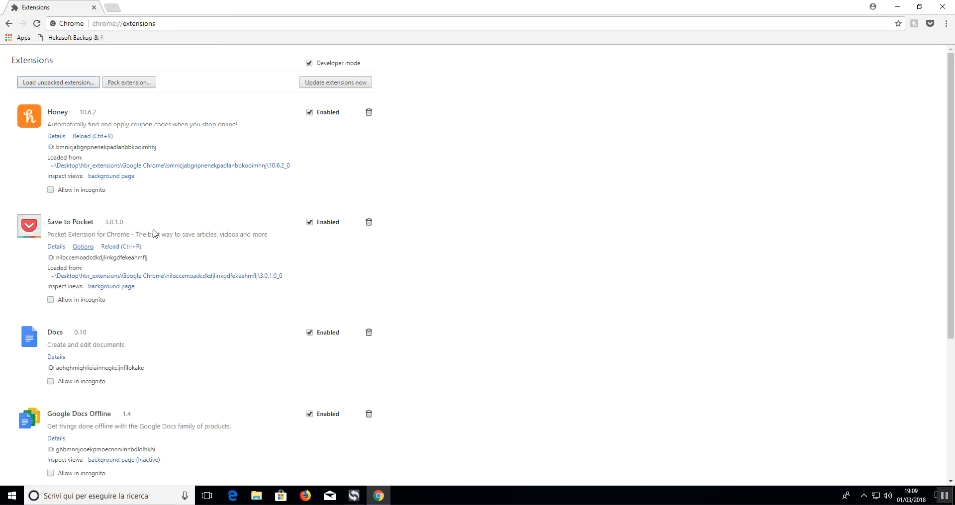
Try to load an unpacked extension from the parent folder niloccemoadcdkdjlinkgdfekeahmflj instead of its version subfolder, and dismiss the error.
left_click(62, 84)
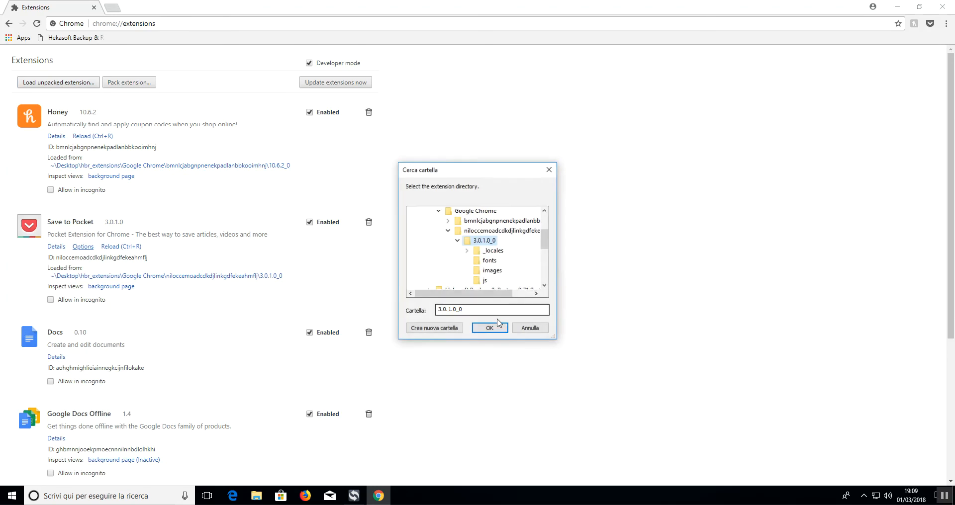
left_click(457, 240)
left_click(471, 232)
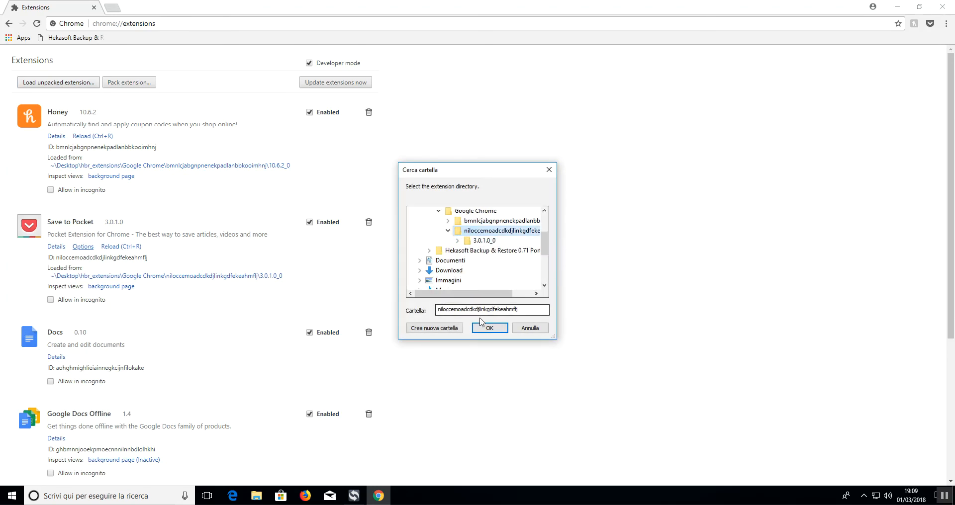
left_click(490, 328)
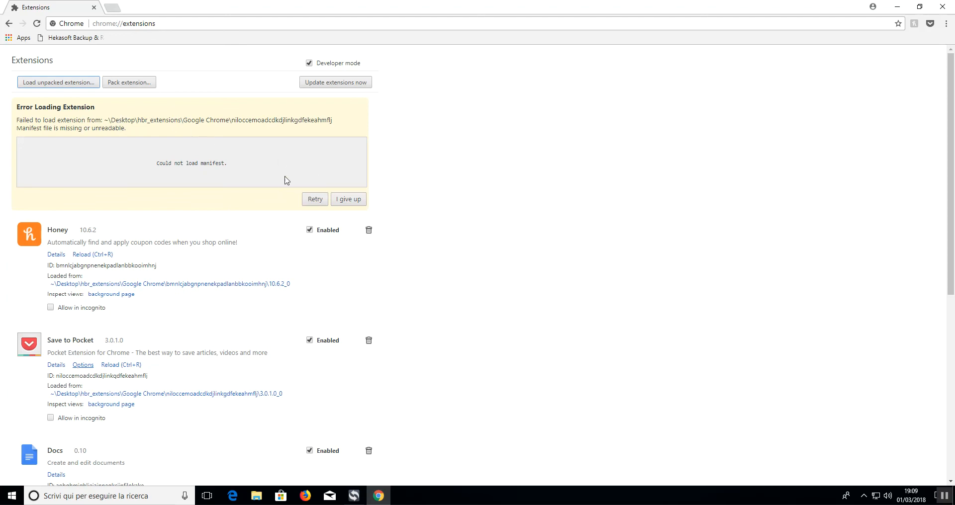
left_click(322, 204)
left_click(348, 203)
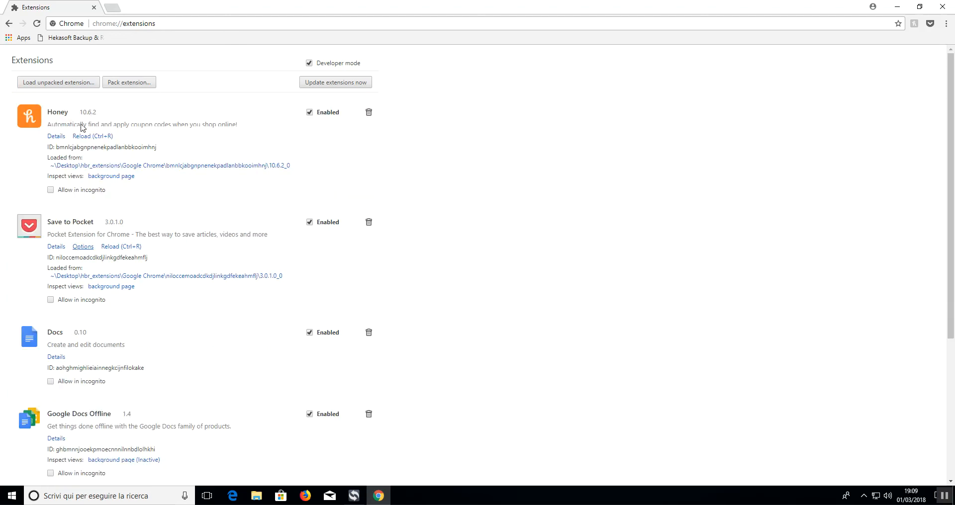
left_click(52, 84)
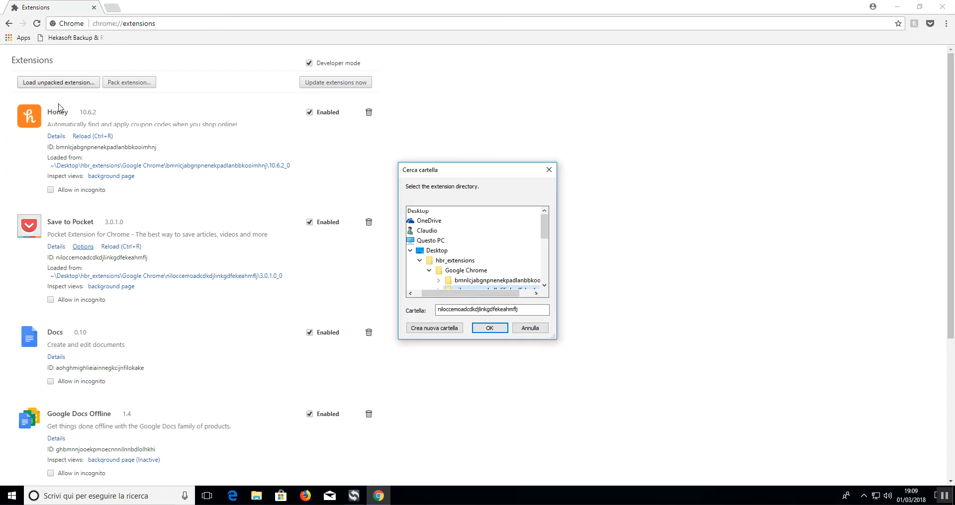
scroll(487, 265, "down", 1)
left_click(475, 260)
scroll(465, 282, "down", 1)
left_click(457, 261)
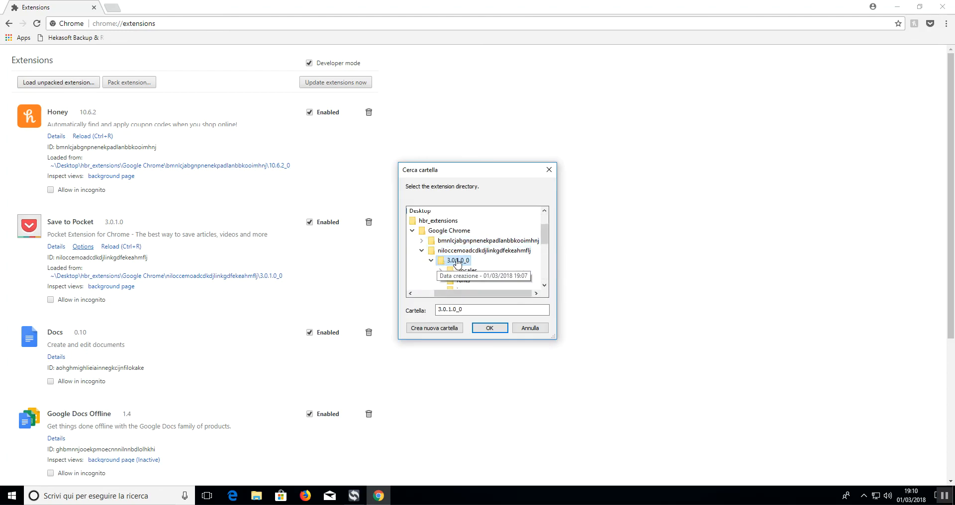
left_click(530, 328)
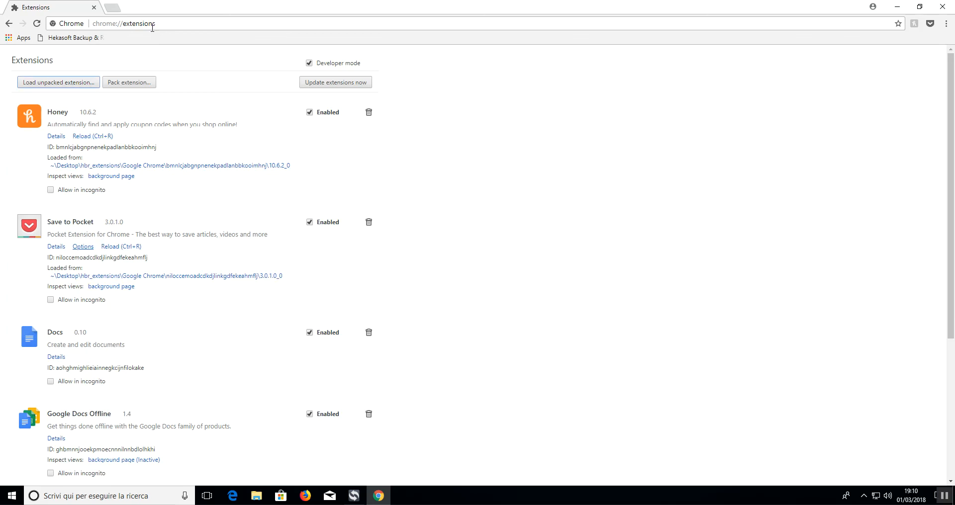
Close Chrome, open the hbr_extensions folder on the desktop and select its Google Chrome folder.
scroll(250, 177, "down", 5)
scroll(250, 178, "up", 5)
left_click(942, 7)
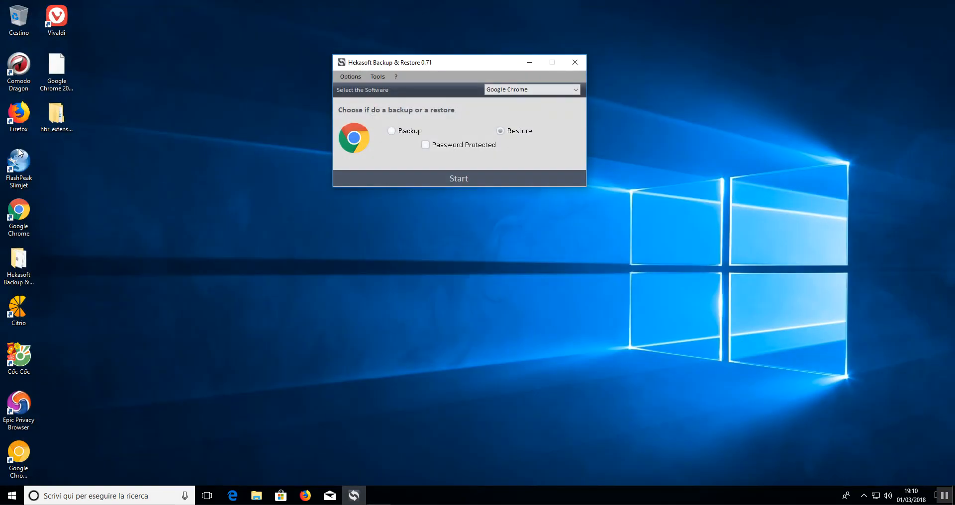
left_click(56, 127)
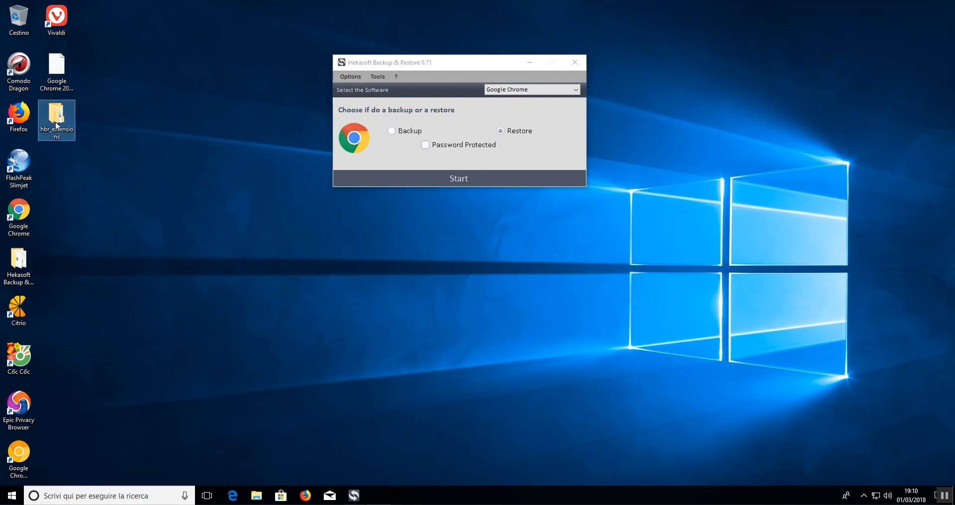
double_click(57, 127)
left_click(229, 167)
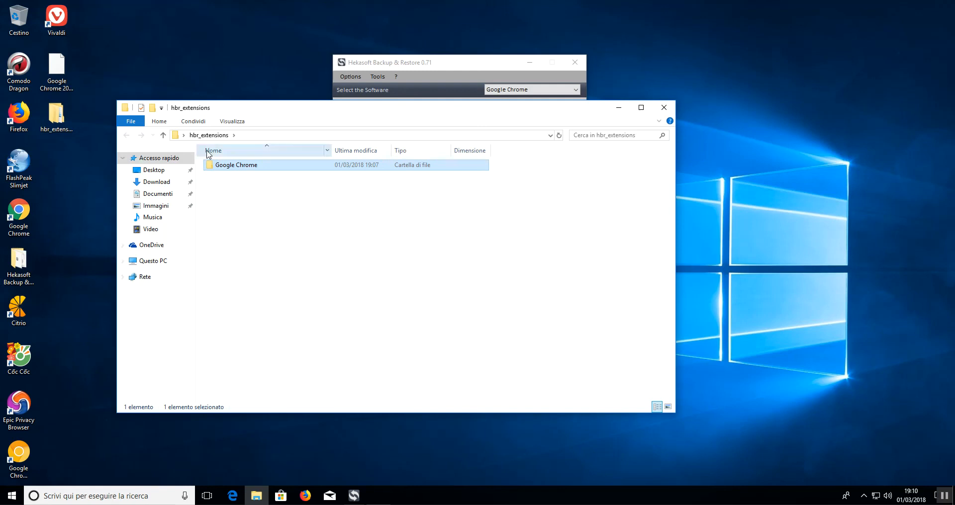
Launch Comodo Dragon from the desktop and open its Extensions page with Developer mode (Modalità sviluppatore) enabled.
left_click(18, 213)
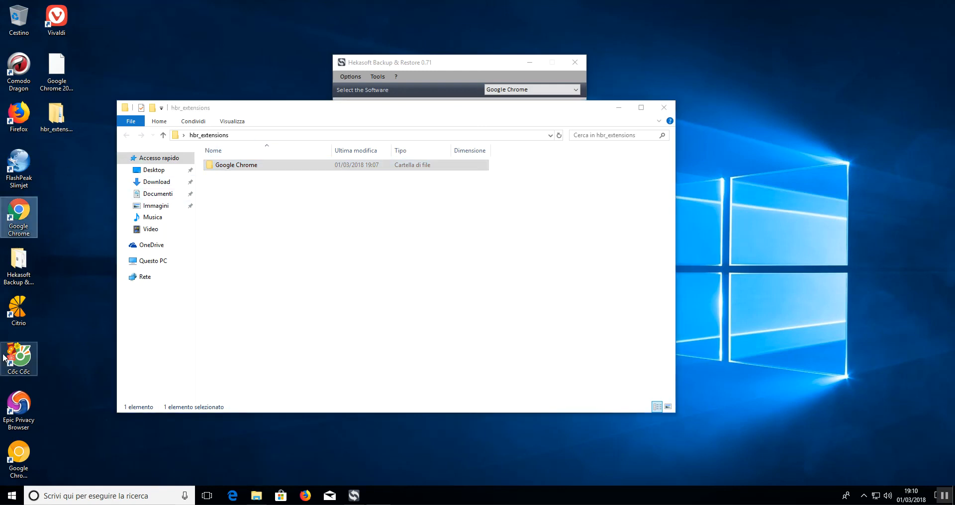
left_click(21, 73)
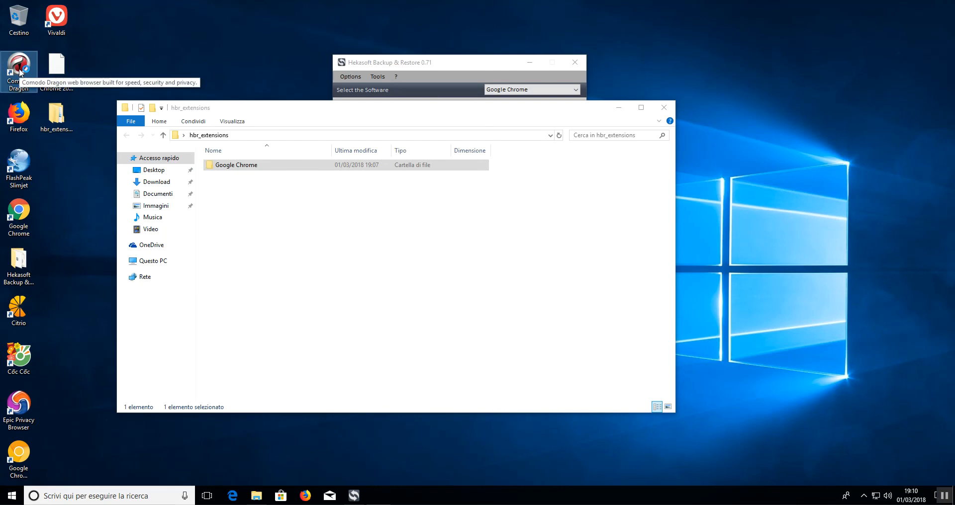
double_click(21, 72)
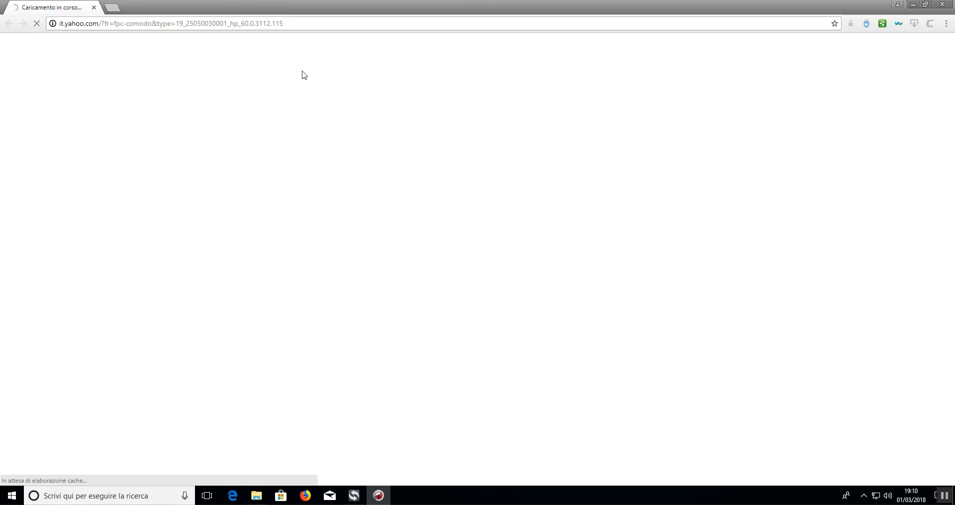
left_click(948, 25)
mouse_move(812, 180)
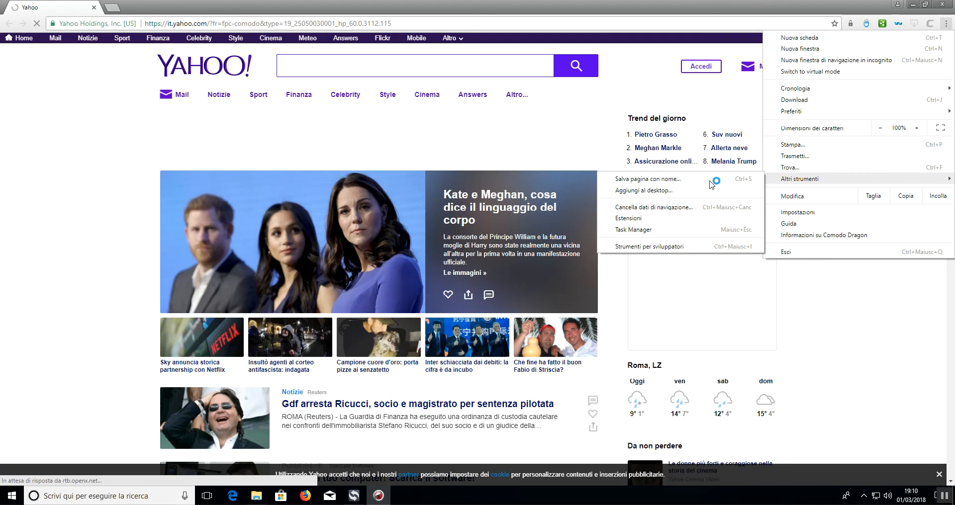
left_click(622, 219)
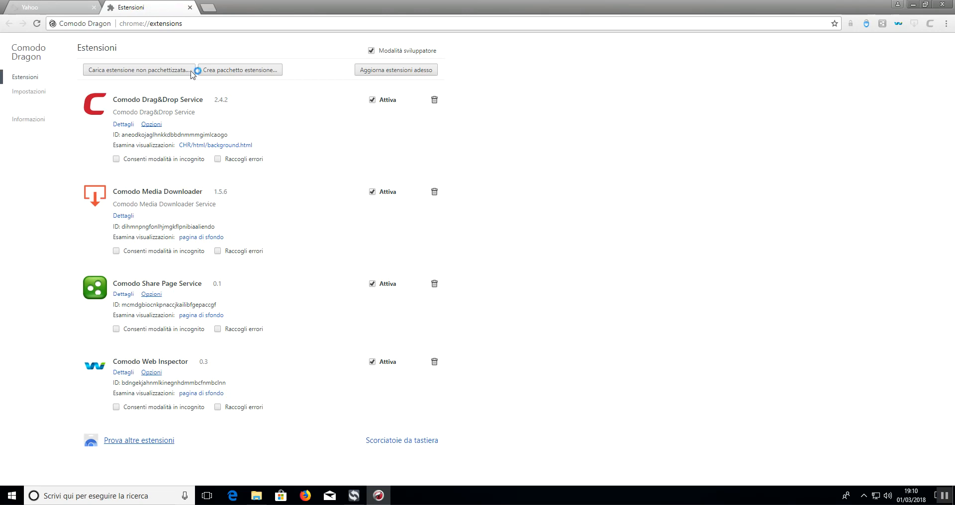
left_click(381, 52)
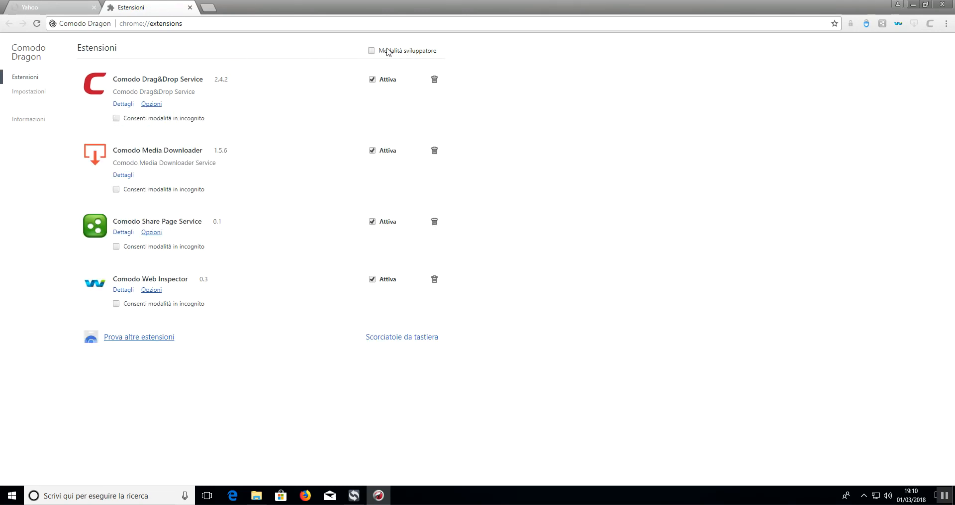
left_click(402, 52)
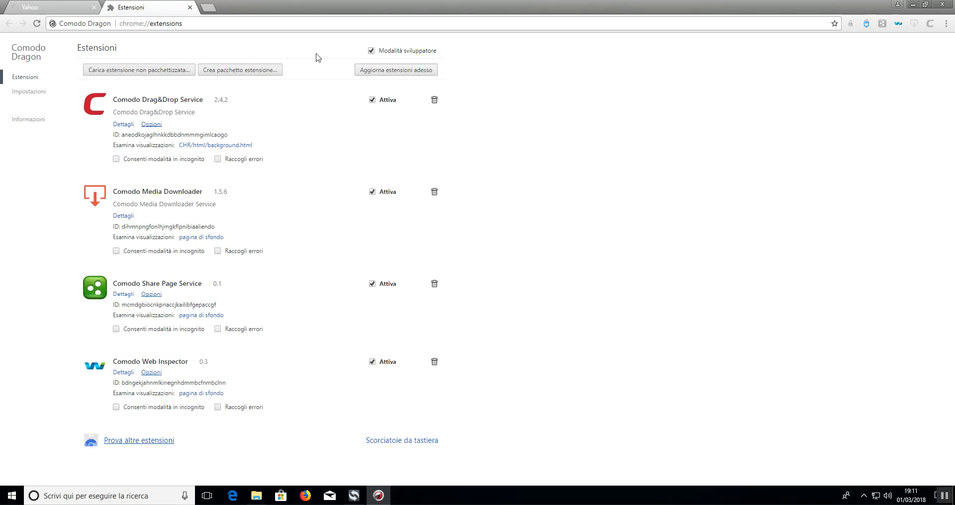
Load the unpacked Honey extension from the exported 10.6.2_0 folder into Comodo Dragon, and close the Honey welcome and Extensions pages.
left_click(131, 70)
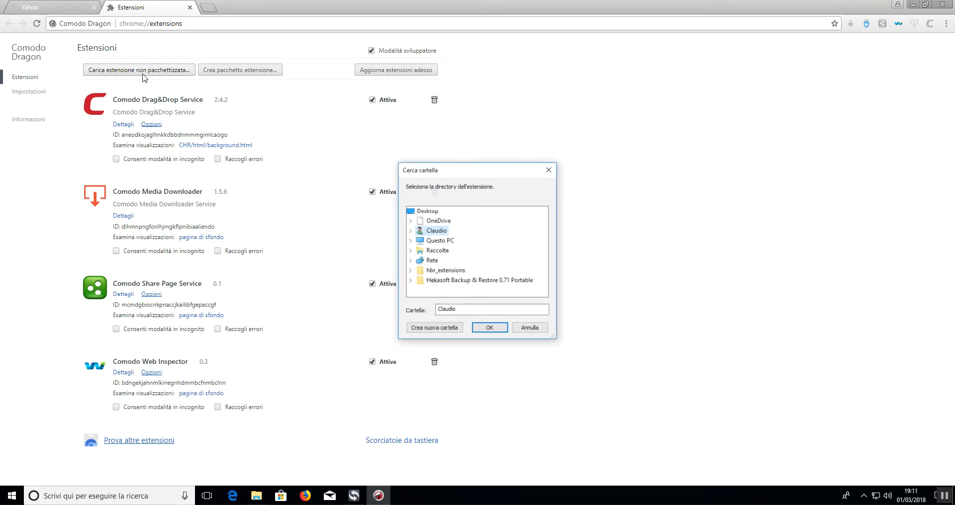
left_click(449, 271)
left_click(457, 282)
left_click(466, 262)
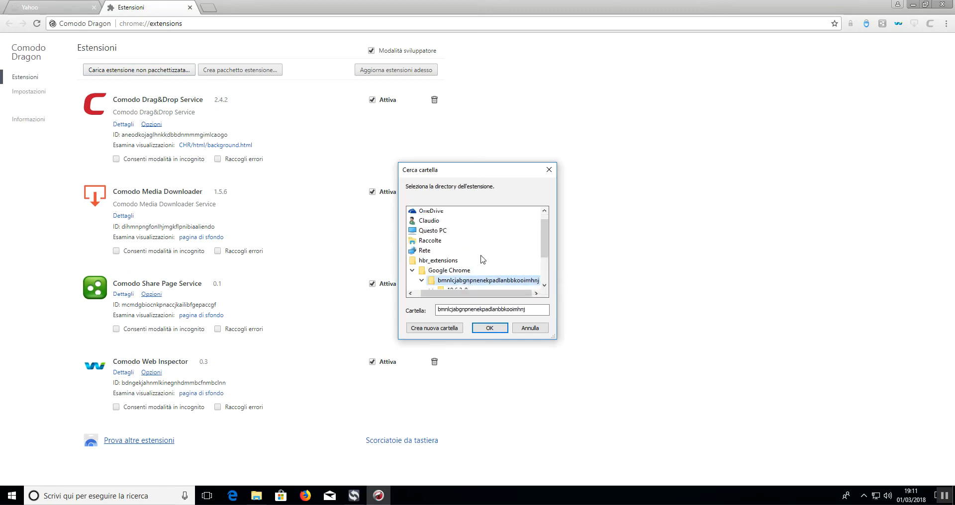
left_click(451, 259)
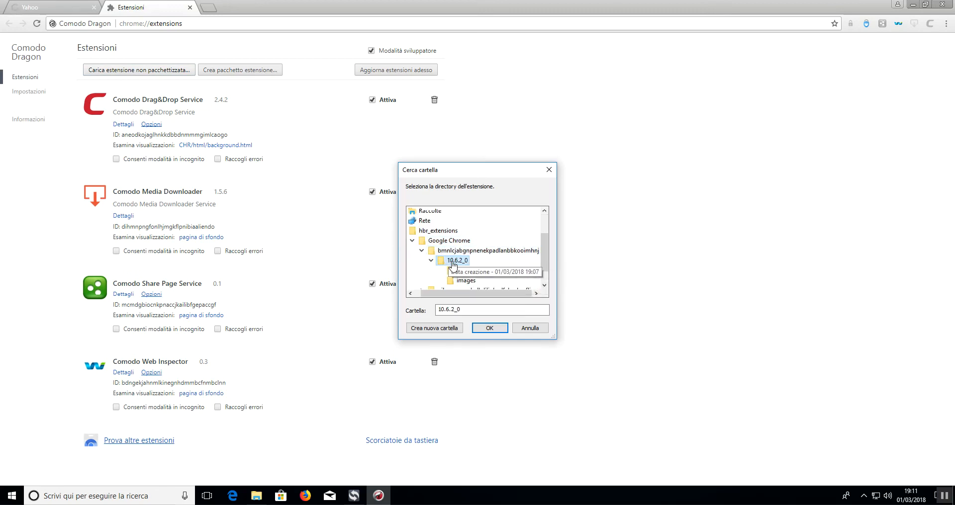
left_click(490, 325)
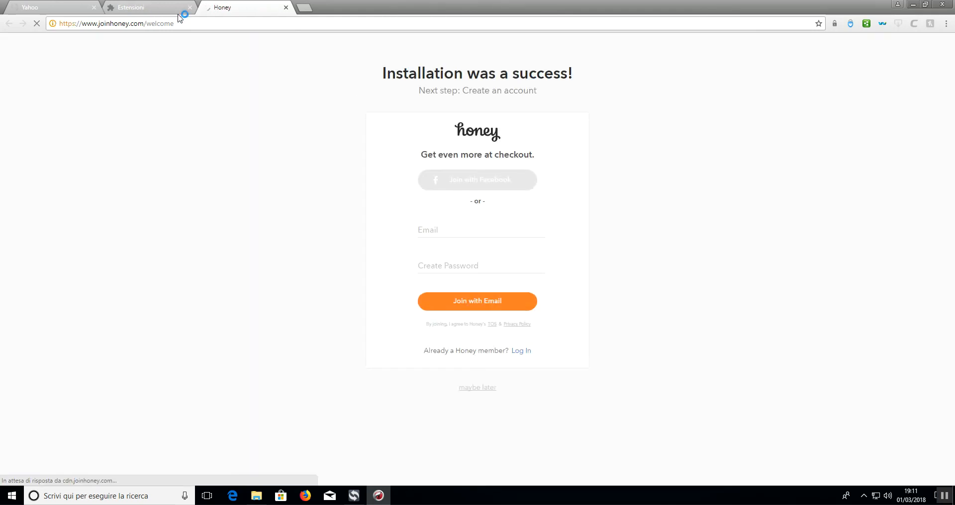
left_click(286, 7)
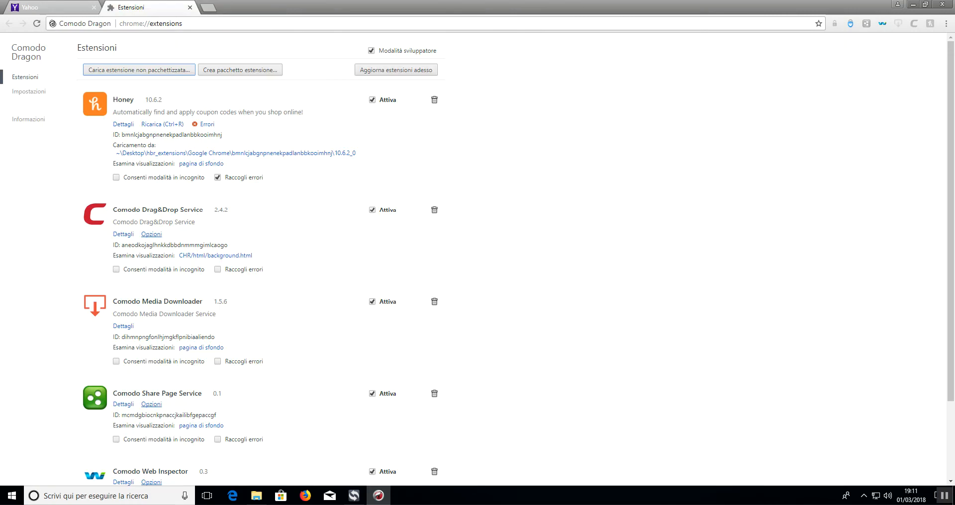
left_click(190, 7)
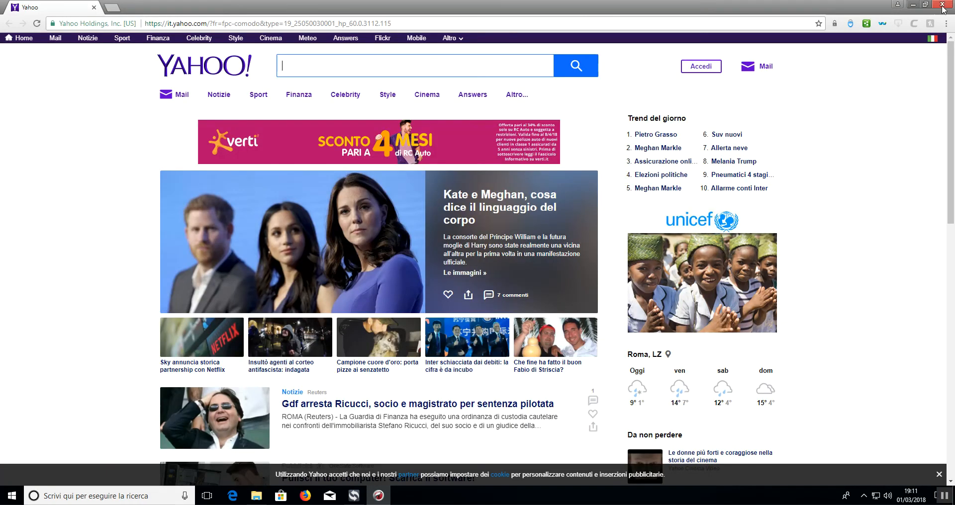